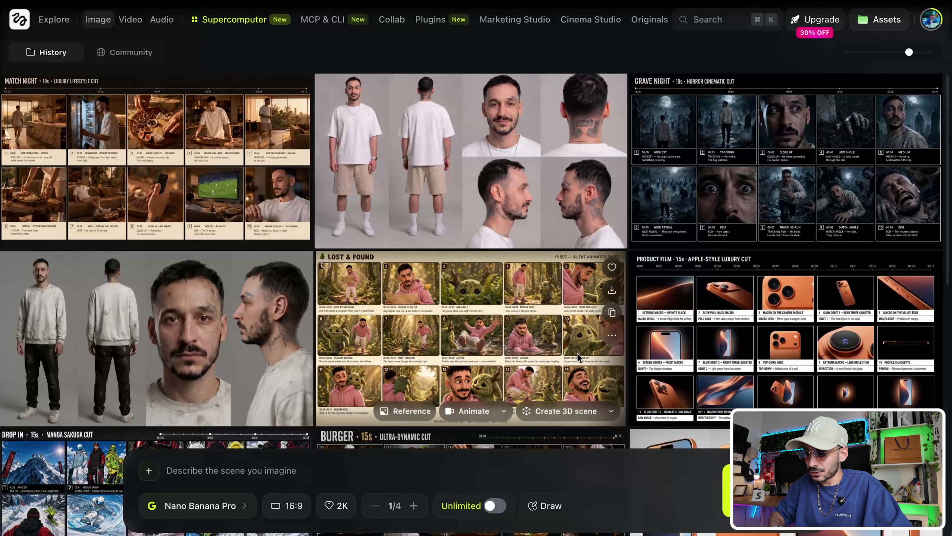
Open the LOST & FOUND storyboard from the image history and examine which model and quality it uses
scroll(498, 369, "down", 5)
scroll(497, 371, "down", 2)
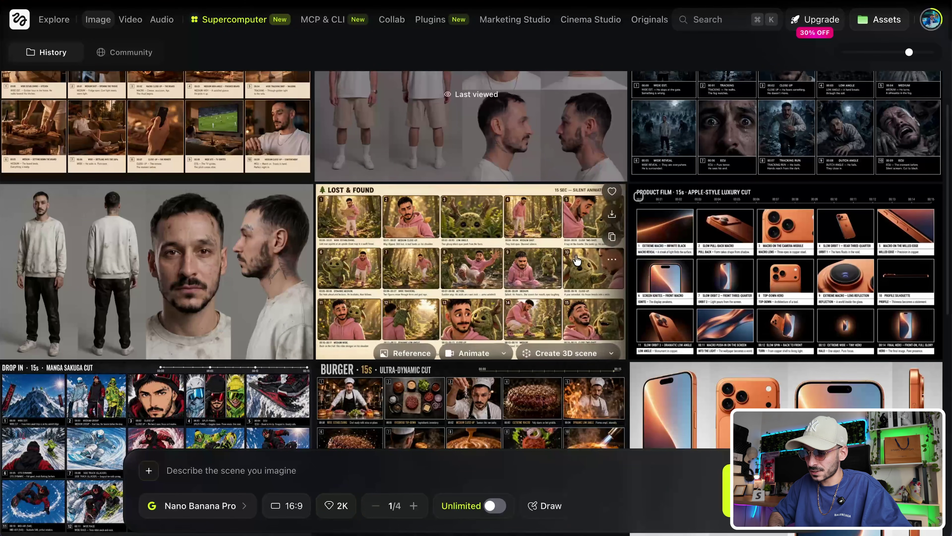
left_click(430, 264)
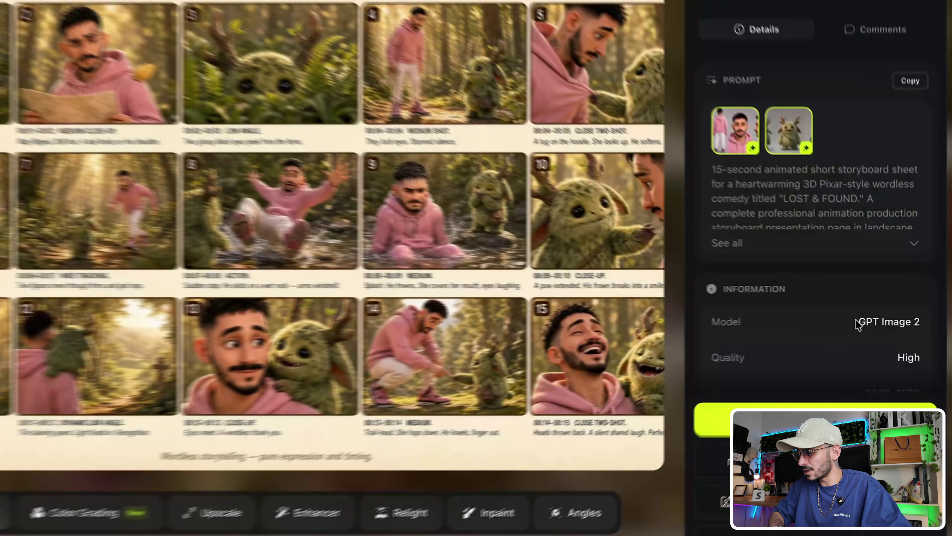
left_click_drag(859, 322, 922, 322)
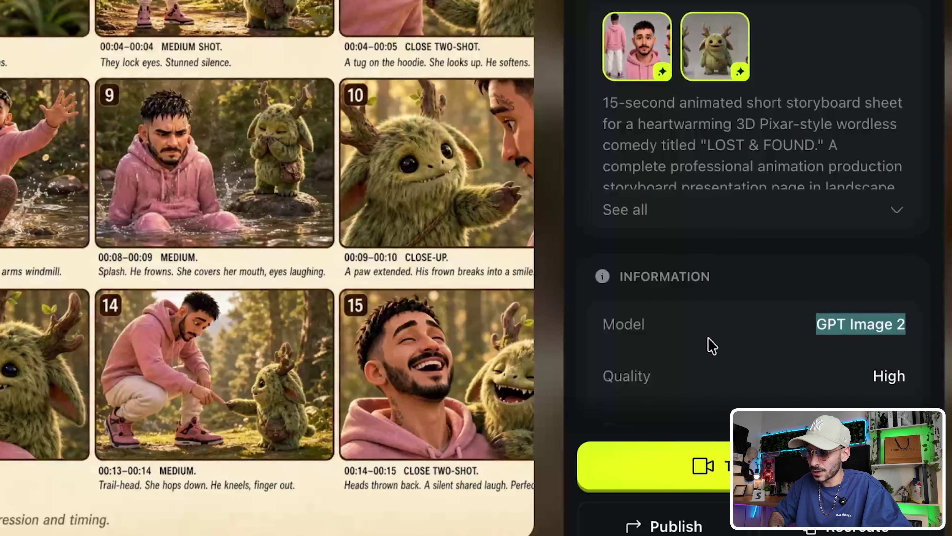
left_click(712, 346)
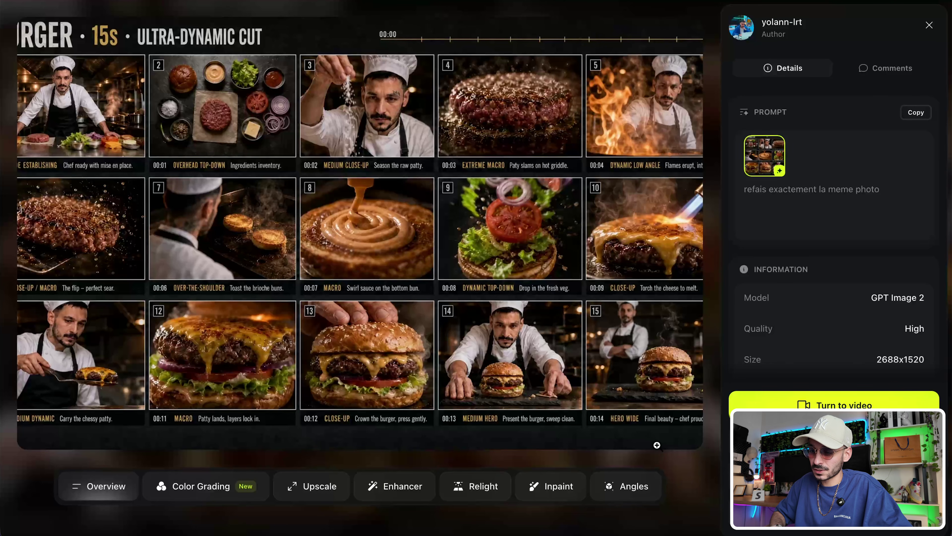
Look through the enlarged BURGER, DROP IN, LOST & FOUND and GRAVE NIGHT storyboards one after another
key("Right")
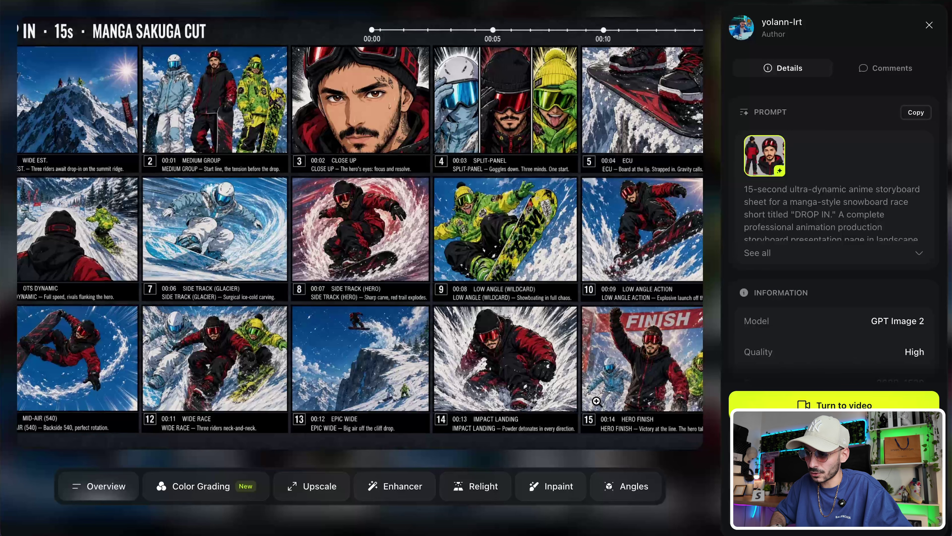
key("Right")
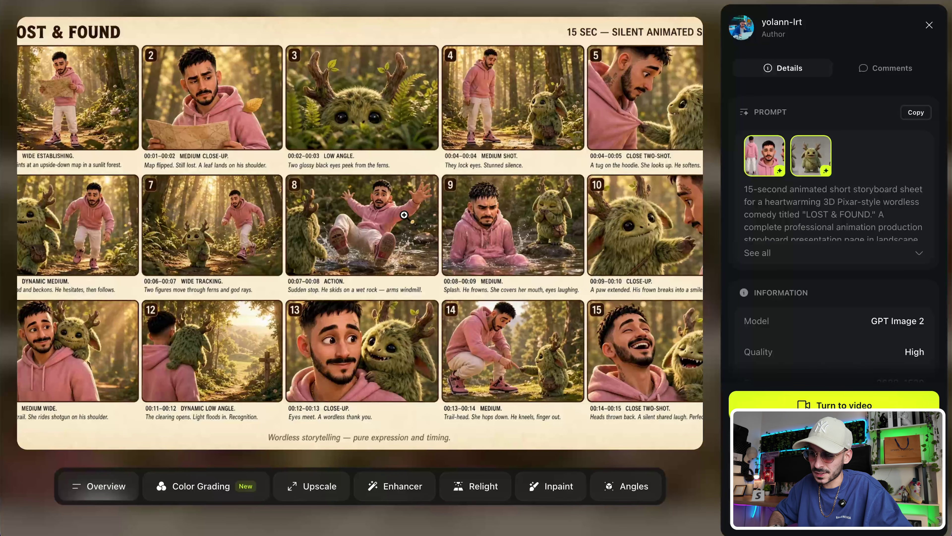
key("Right")
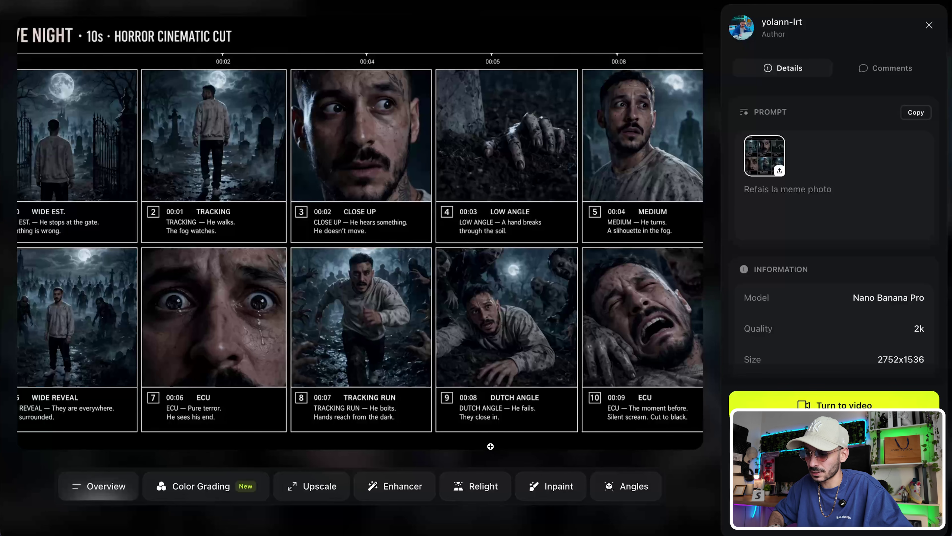
key("Right")
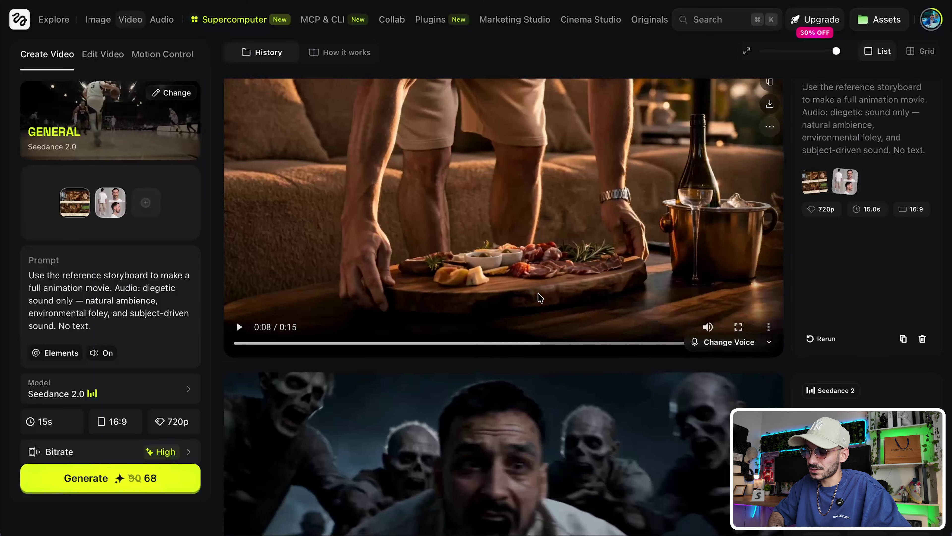
Review the videos generated from the storyboards in the video history, along with the generation settings
scroll(538, 293, "down", 15)
scroll(538, 292, "down", 20)
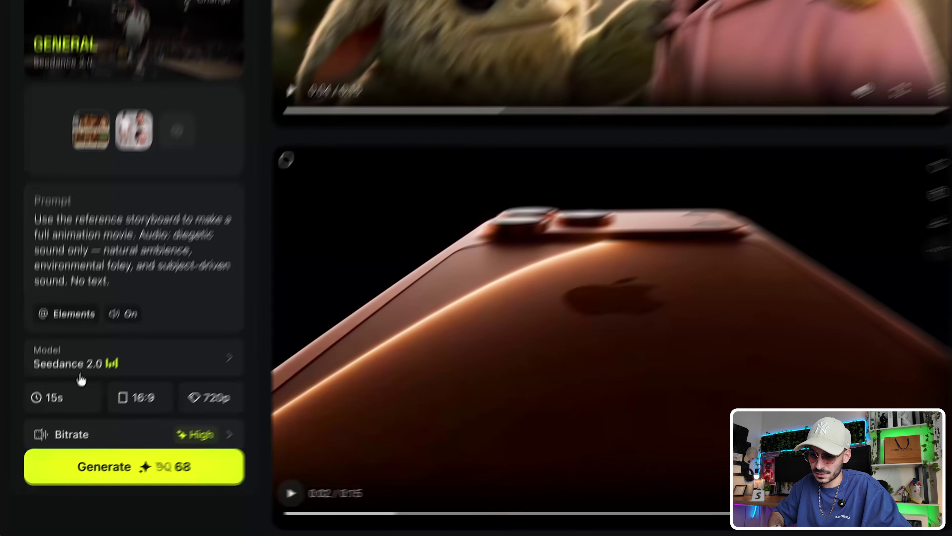
scroll(308, 302, "up", 5)
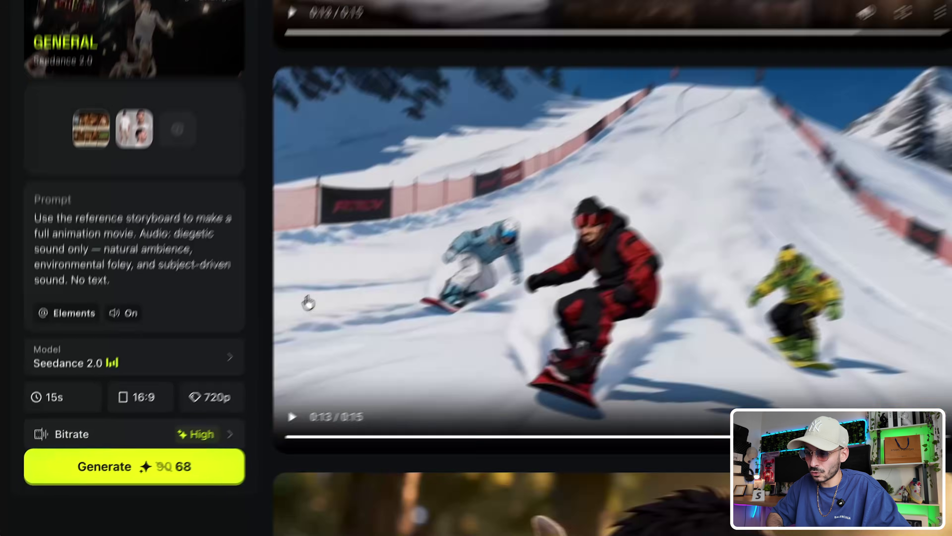
scroll(308, 303, "up", 10)
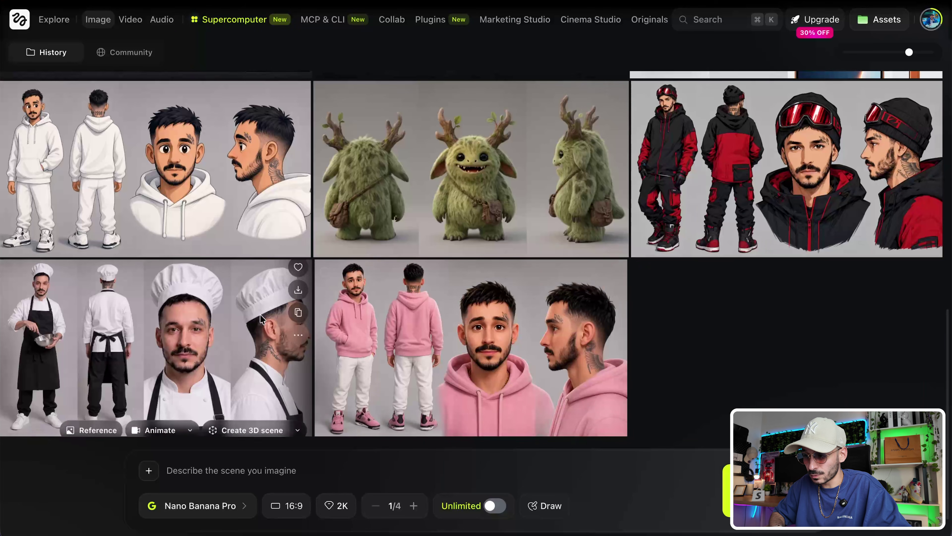
Find the pink-hoodie character sheet in the image history and recreate it to load its prompt and reference photos
scroll(464, 167, "up", 15)
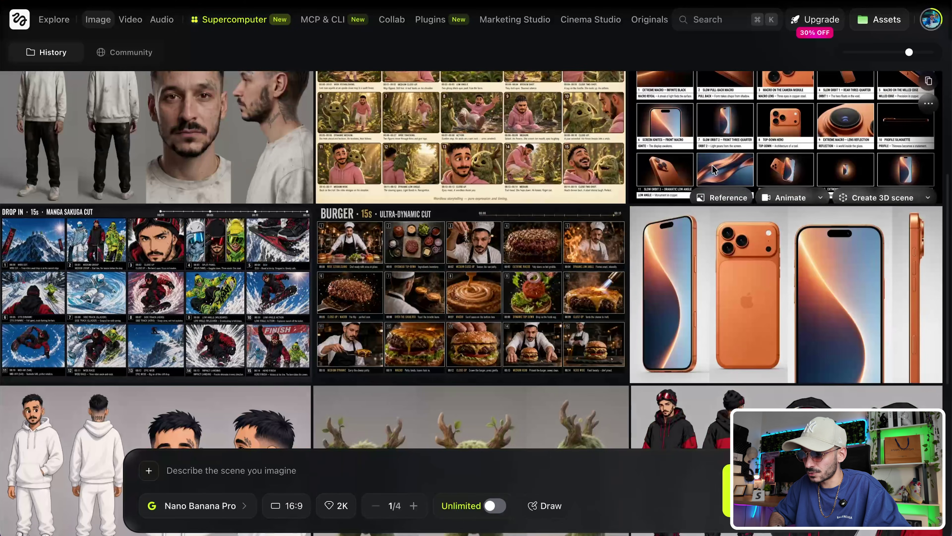
scroll(486, 334, "up", 3)
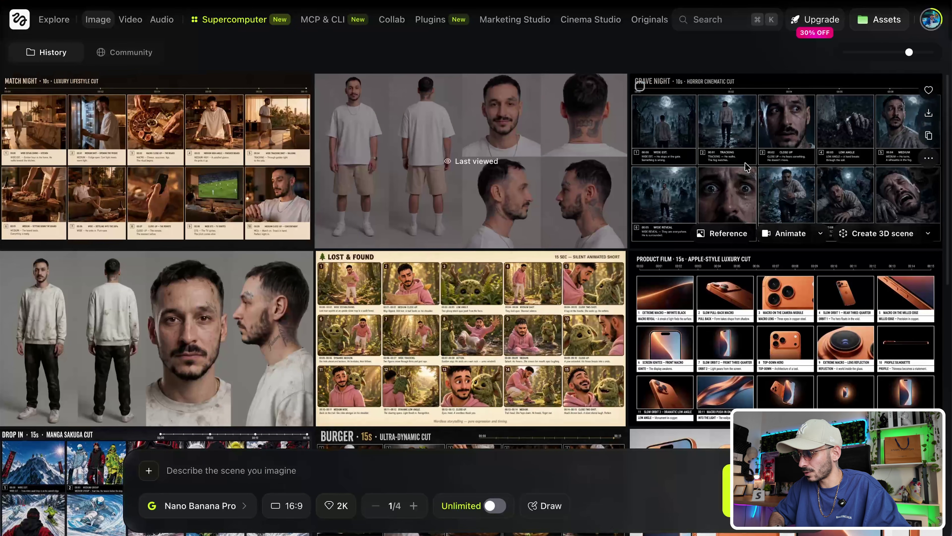
scroll(568, 320, "down", 12)
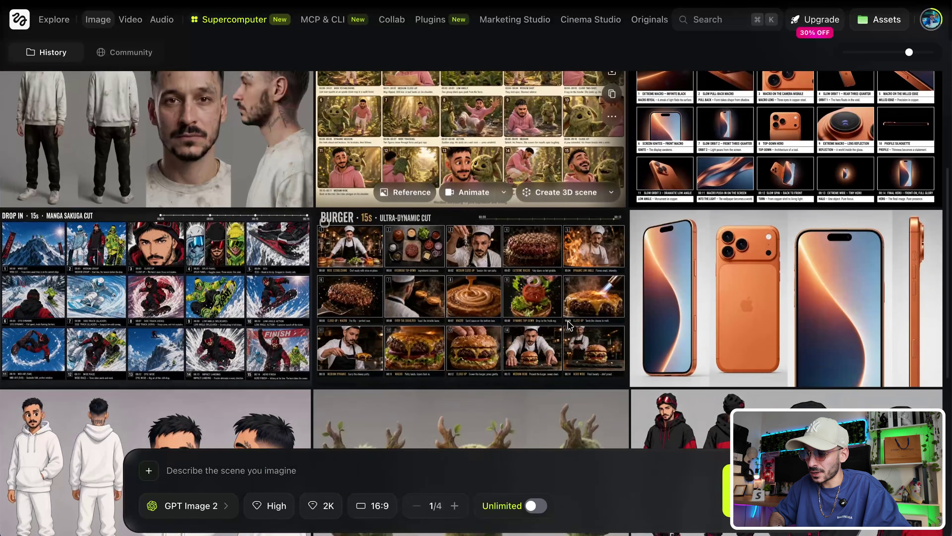
scroll(568, 325, "down", 2)
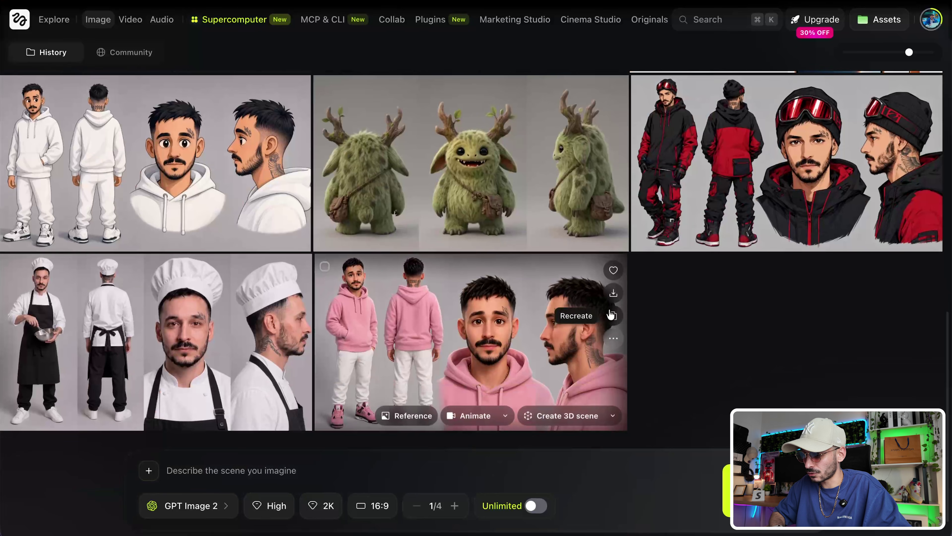
left_click(614, 316)
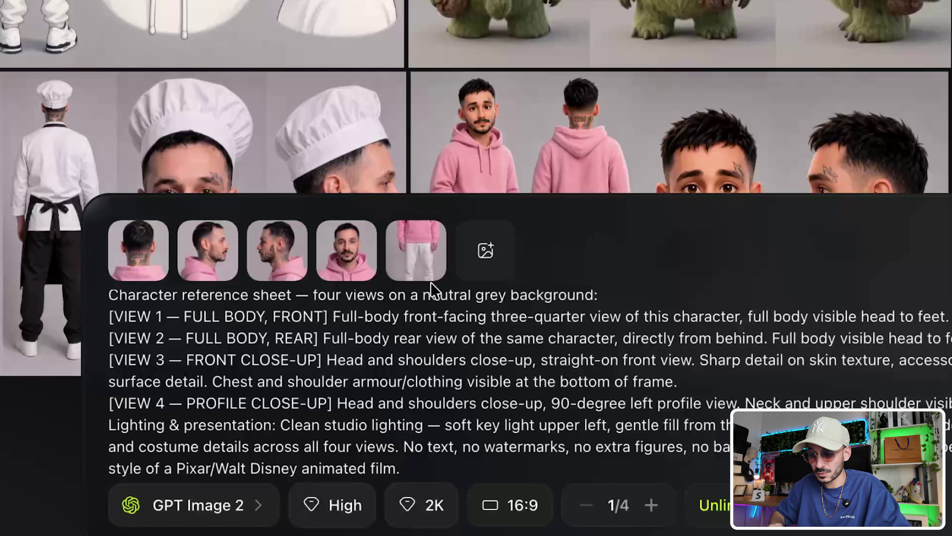
Start the loaded prompt with the line "Show the same caracter reference" and review the view descriptions below it
left_click(115, 311)
type("Show the same caracter reference")
key("Return")
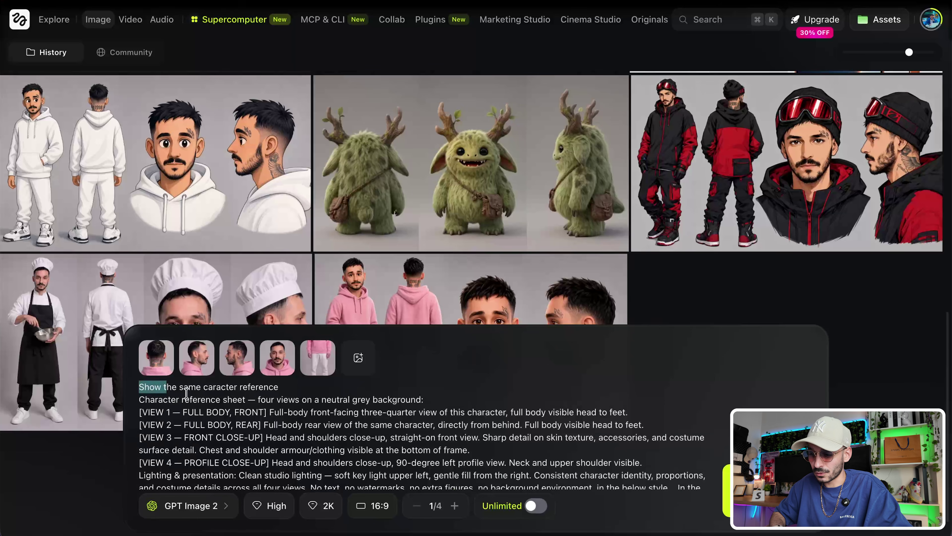
left_click_drag(186, 393, 466, 506)
left_click(368, 433)
scroll(367, 434, "up", 1)
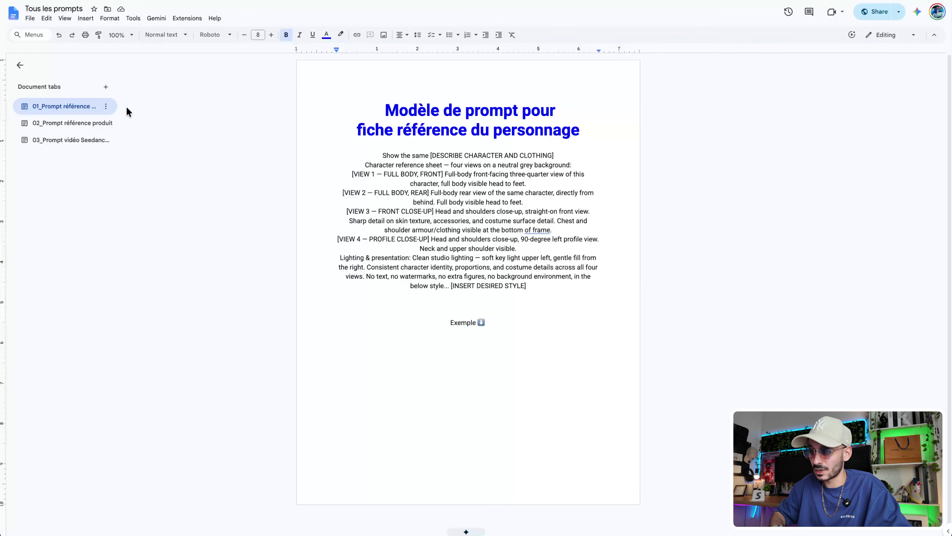
Review the character and product prompt templates in the Tous les prompts Google Docs document and the Pixar/Walt Disney style ending of the loaded prompt
left_click_drag(544, 286, 378, 159)
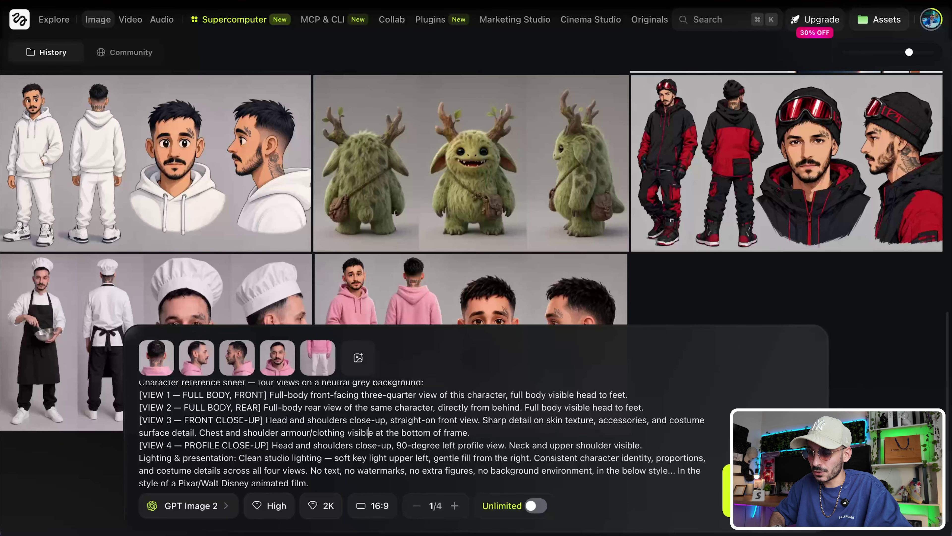
scroll(289, 420, "down", 2)
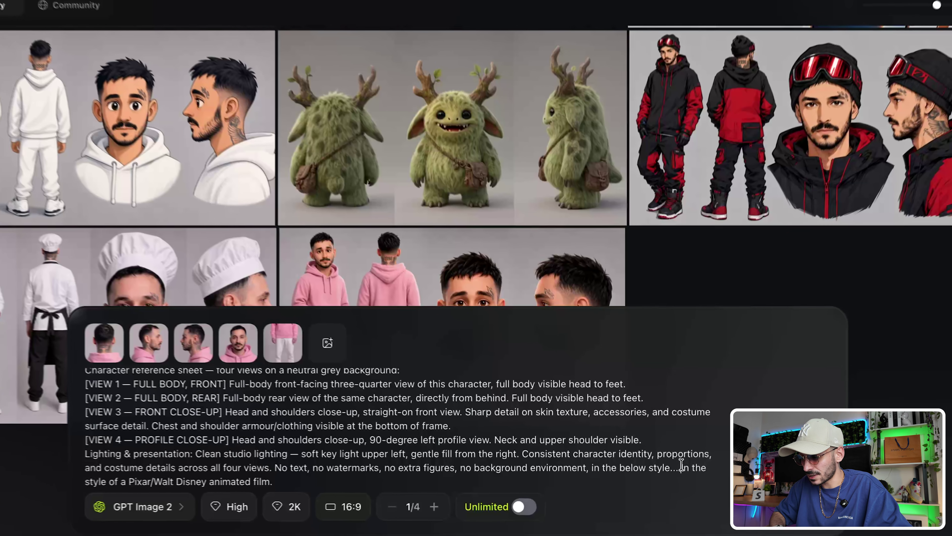
left_click_drag(675, 470, 13, 346)
scroll(532, 448, "down", 2)
left_click_drag(685, 466, 707, 478)
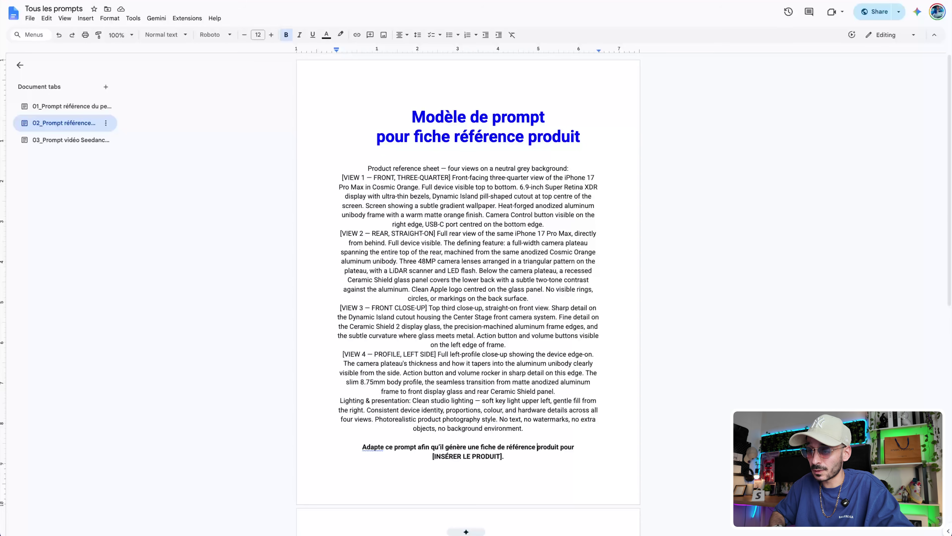
left_click_drag(516, 458, 361, 169)
left_click(501, 390)
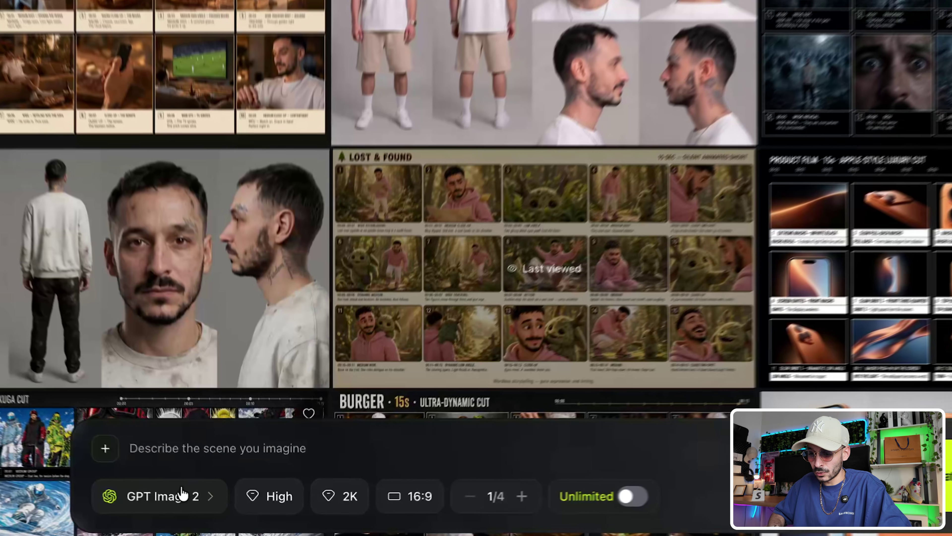
Configure the image generation with the GPT Image 2 model, High quality, 2K resolution and 16:9 aspect ratio
left_click(206, 505)
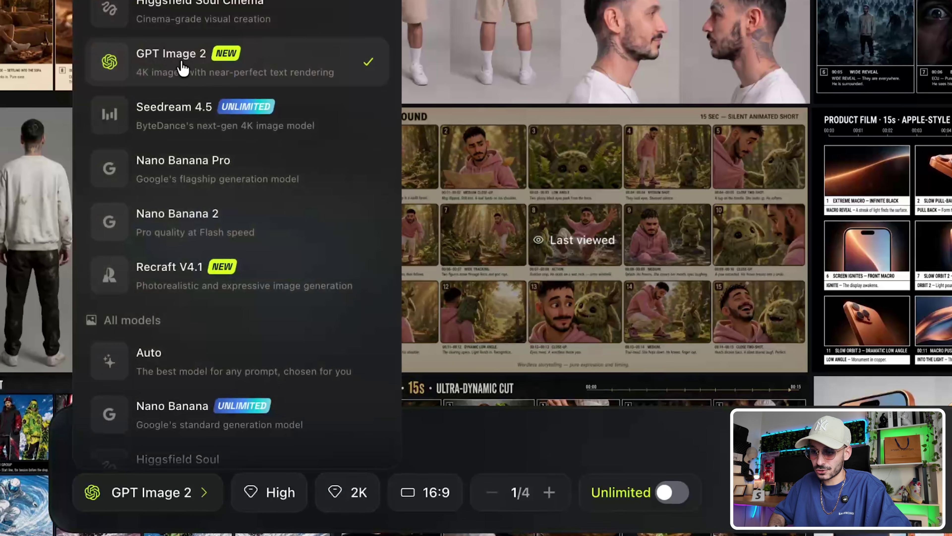
left_click(273, 65)
left_click(270, 493)
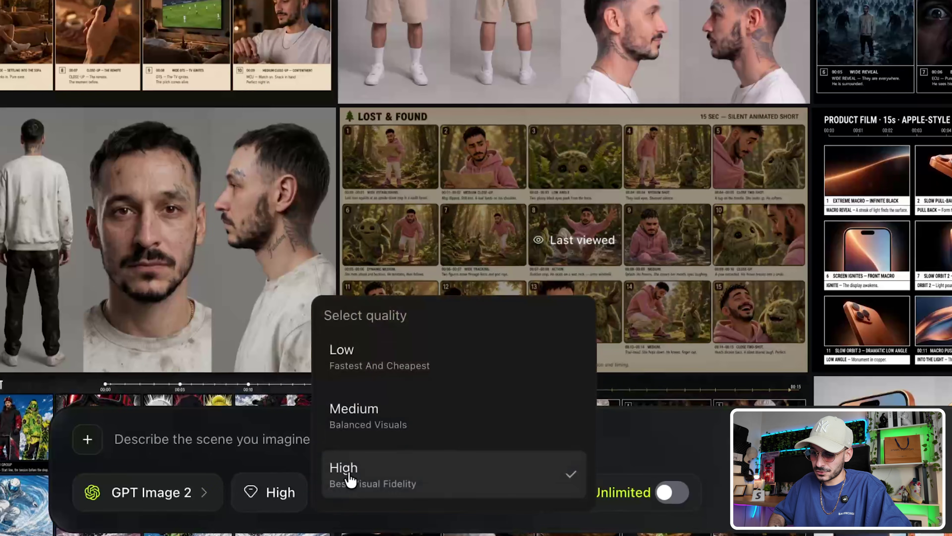
left_click(392, 476)
left_click(360, 494)
left_click(426, 417)
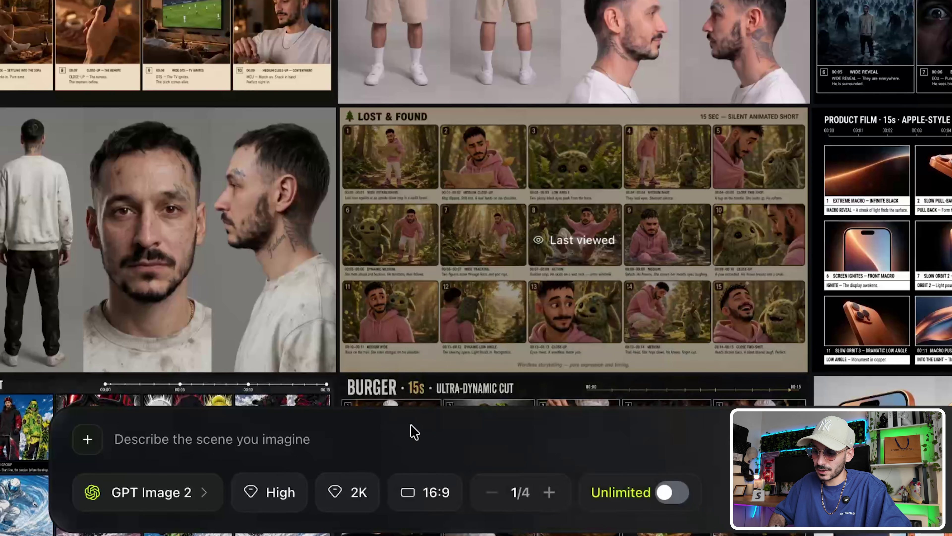
left_click(418, 506)
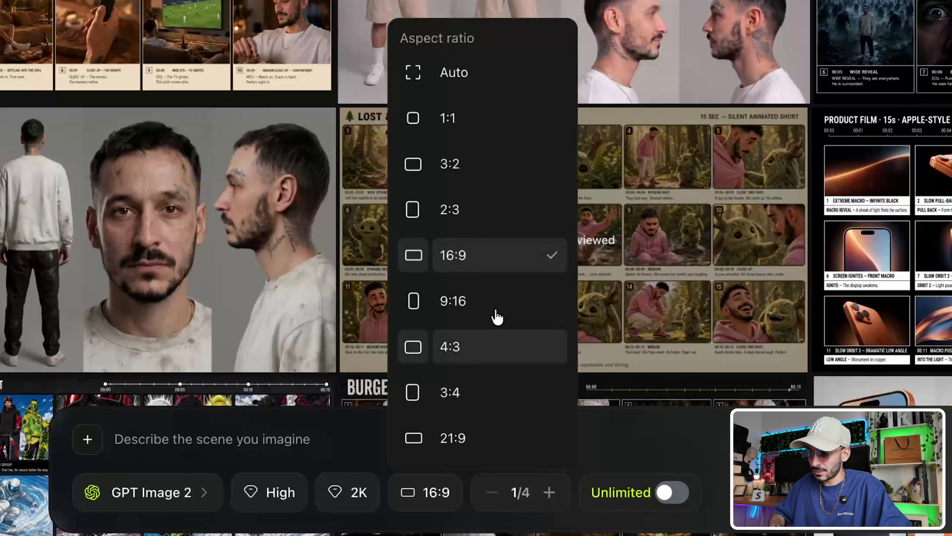
left_click(503, 267)
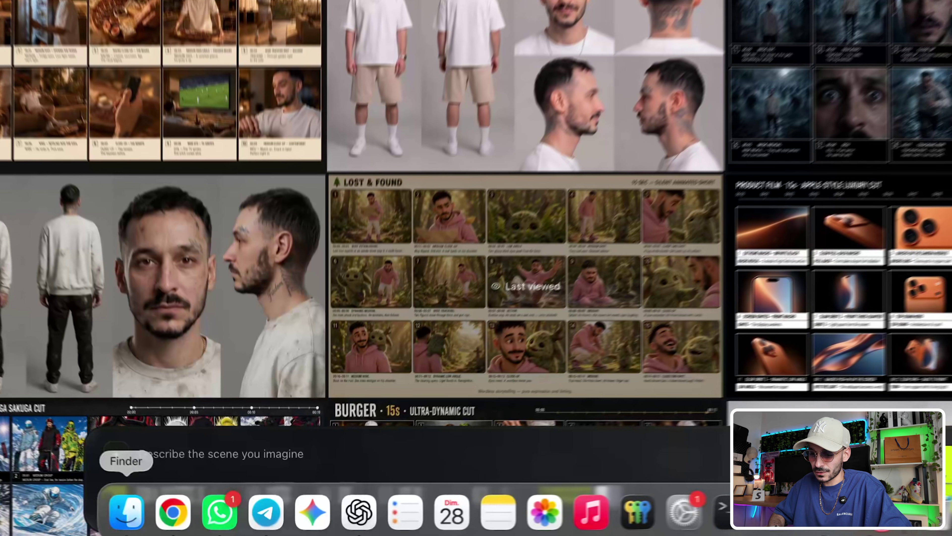
Add the five pink-hoodie photos from Finder as references and paste in the character prompt template copied from Tous les prompts
left_click(127, 511)
left_click_drag(534, 144, 265, 465)
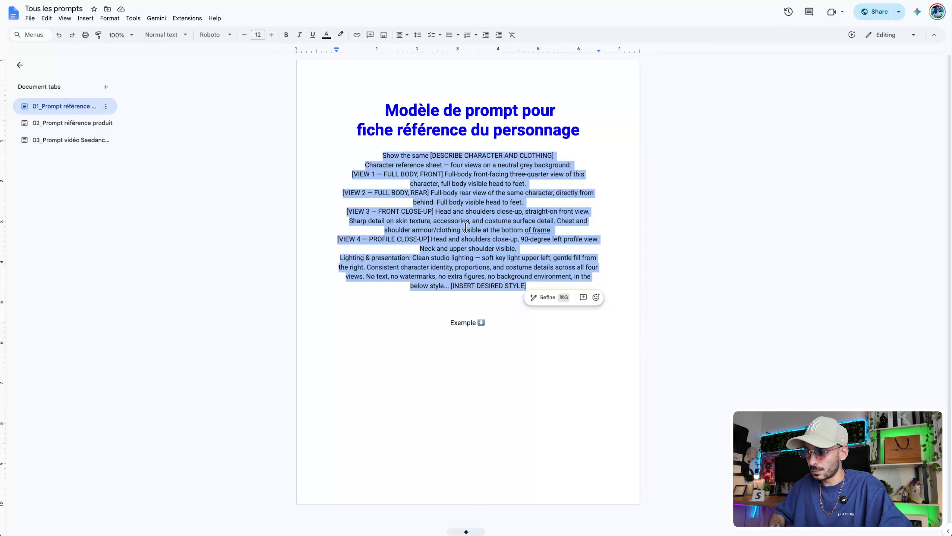
left_click(500, 292)
left_click_drag(528, 288, 367, 155)
key("super+c")
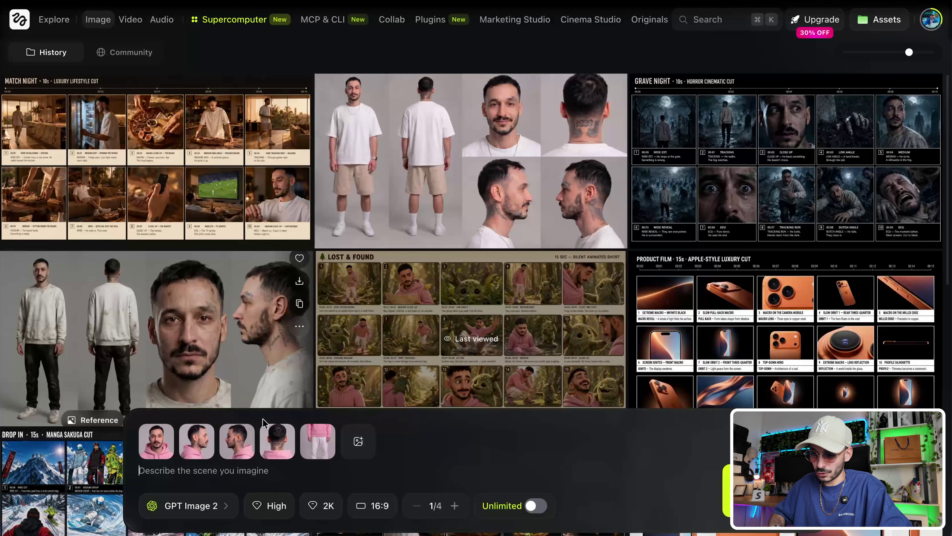
left_click(197, 470)
key("super+v")
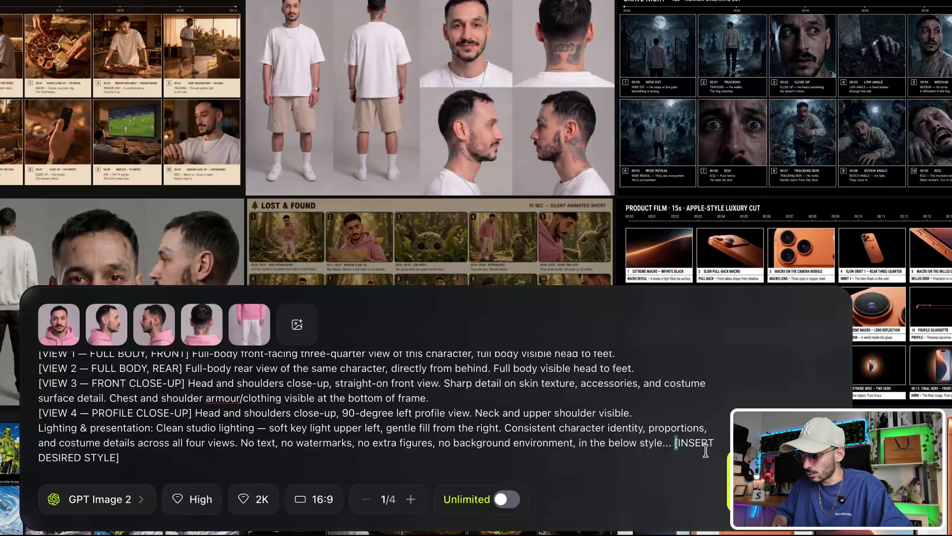
Replace the [INSERT DESIRED STYLE] placeholder with "Rubber hose animation style with sweatshirt white" and generate the image
left_click_drag(679, 458, 207, 470)
key("BackSpace")
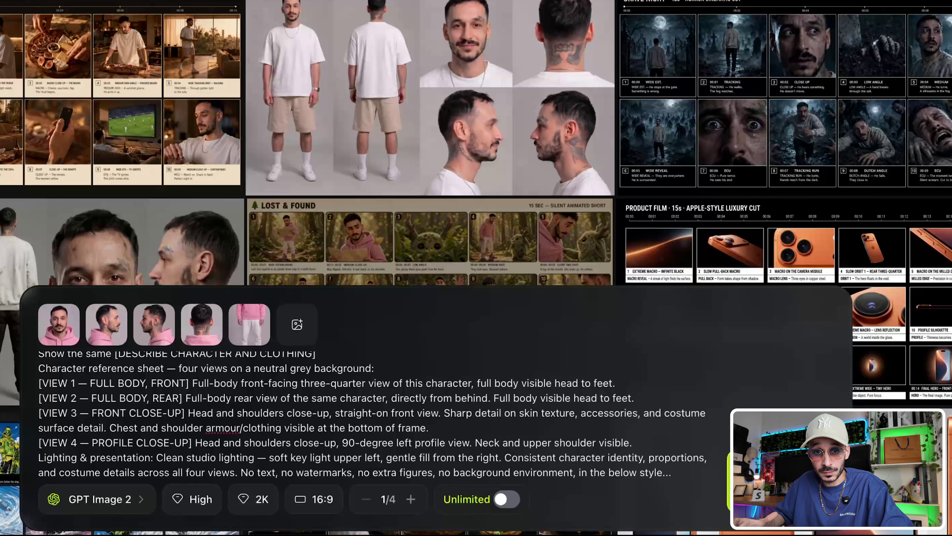
type("Rubber hose animation style with sweatshirt white")
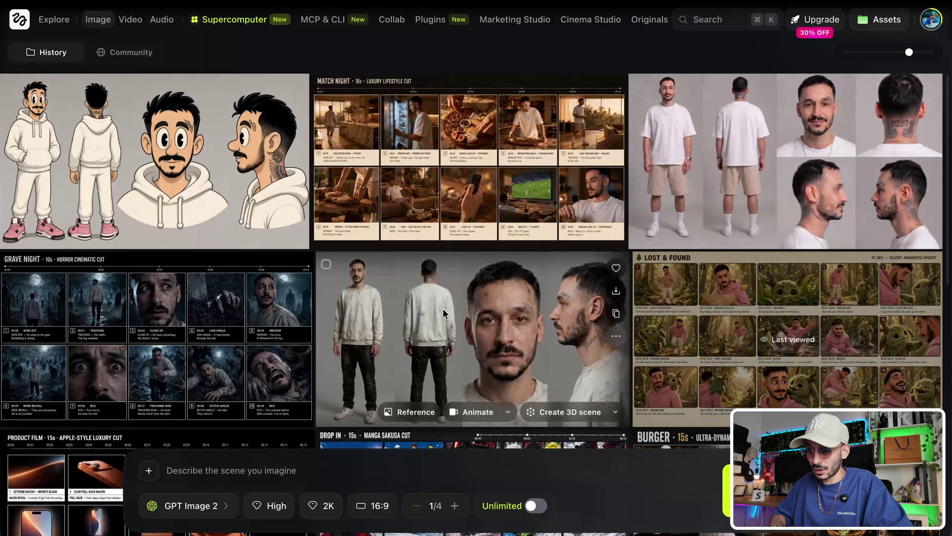
Inspect the new rubber hose style character sheet at full size, close it and download the image
left_click(173, 170)
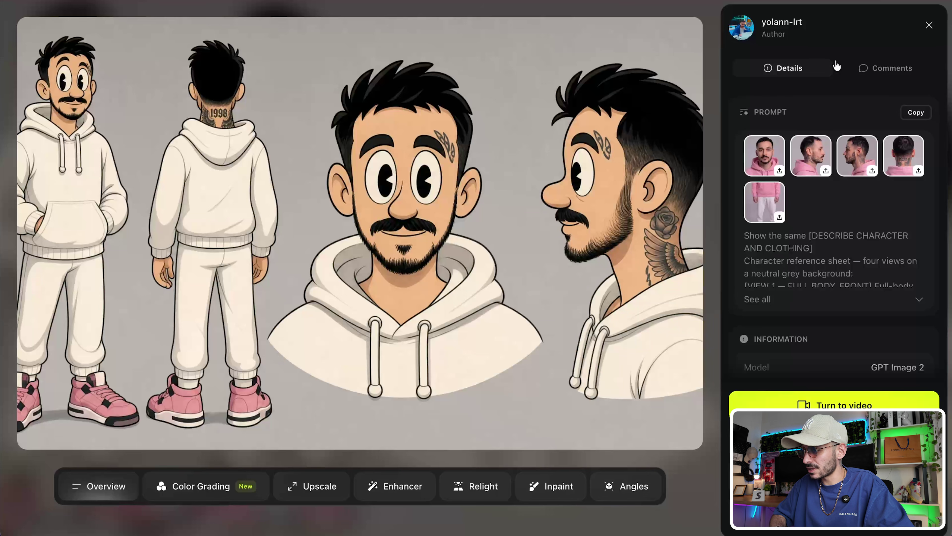
left_click(930, 25)
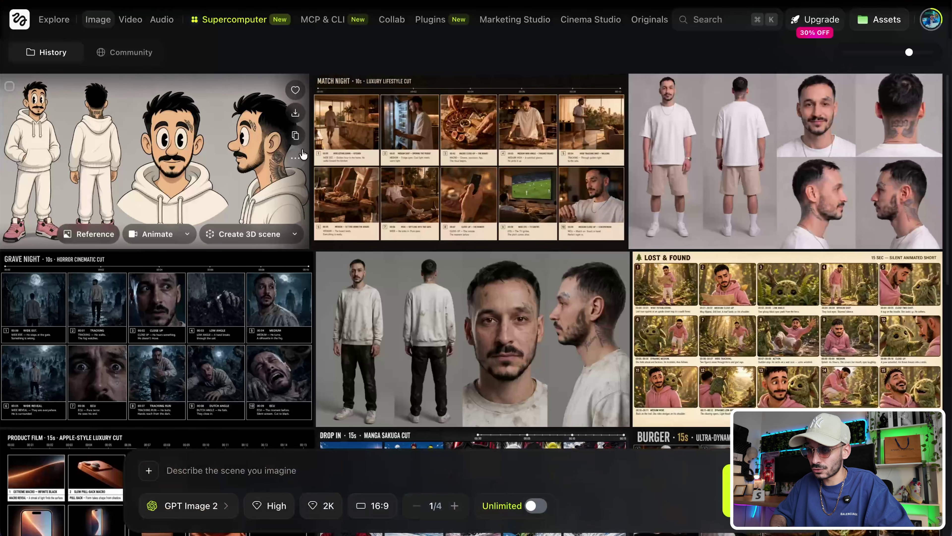
left_click(295, 114)
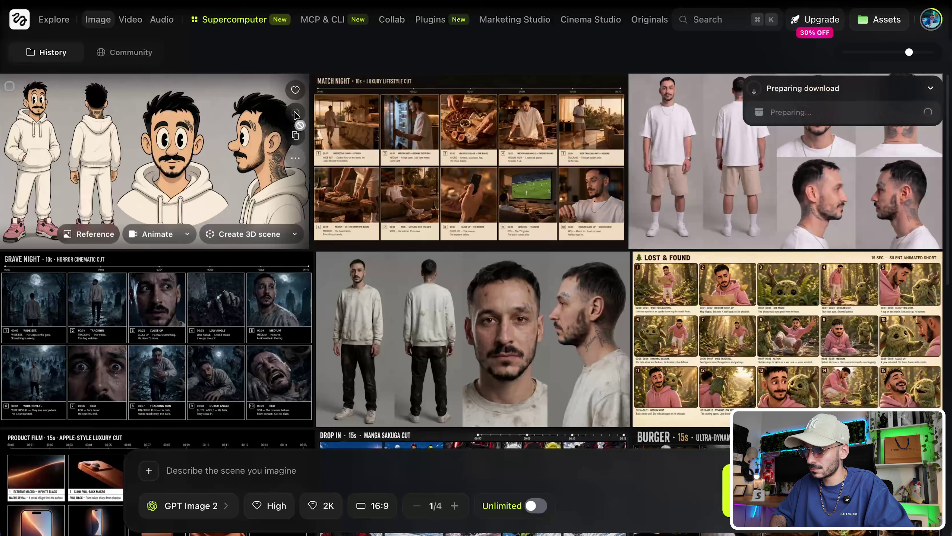
Switch to Claude, read through the Skill Prompt Storyboard Markdown file and attach it from the 01_Fichier MD folder to a new chat
key("super+Tab")
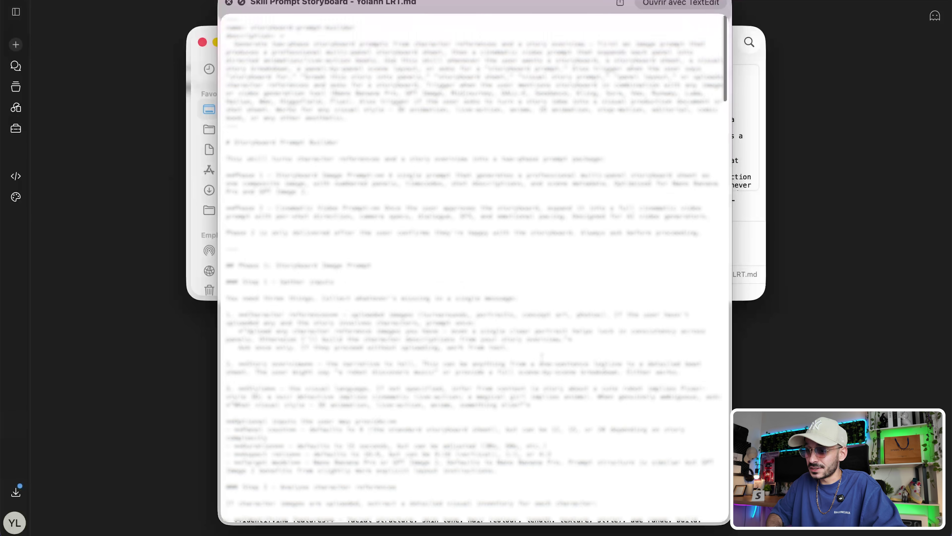
scroll(541, 356, "down", 10)
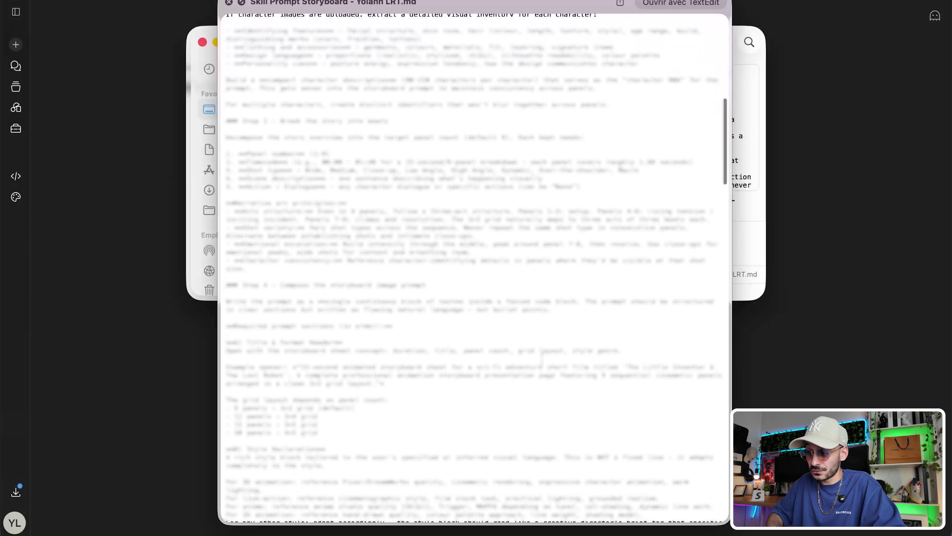
scroll(540, 356, "down", 20)
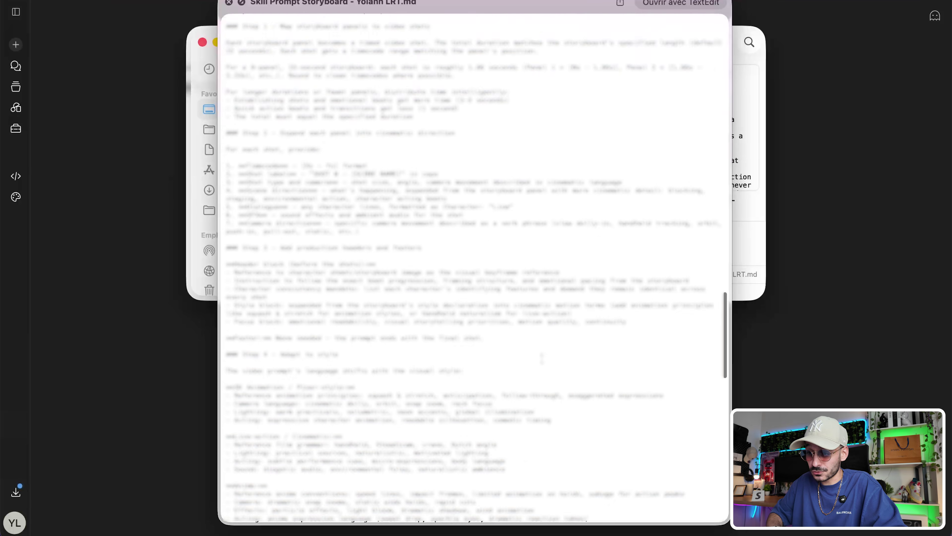
scroll(542, 358, "down", 5)
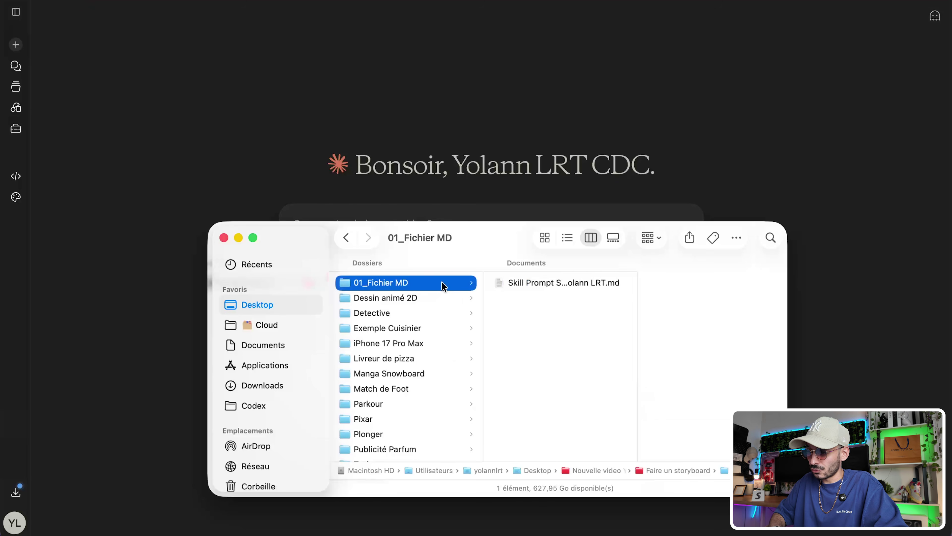
left_click(578, 283)
left_click_drag(614, 282, 410, 304)
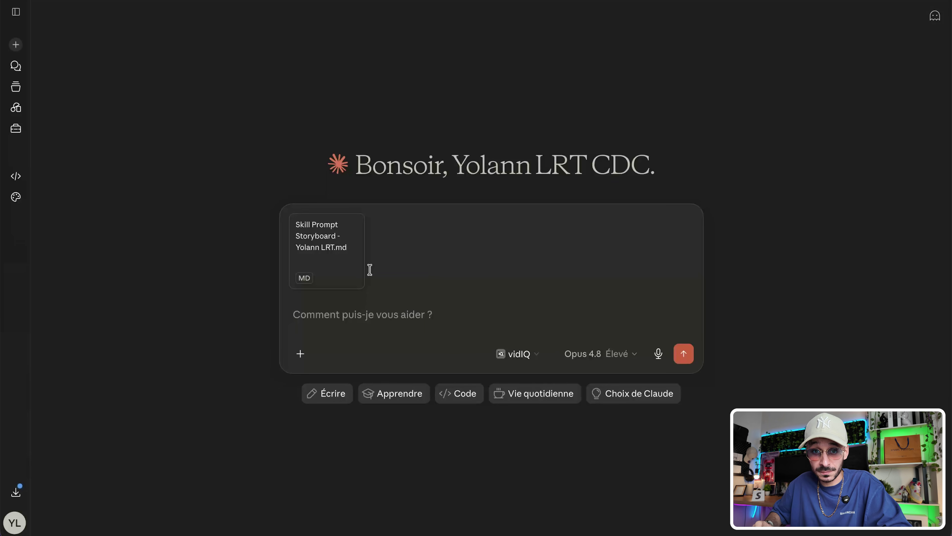
Attach the character sheet from Dessin animé 2D and send "Une scène ultra dynamique où l'on prépare un café au lait dans un café et finit par un superbe latté."
left_click(156, 516)
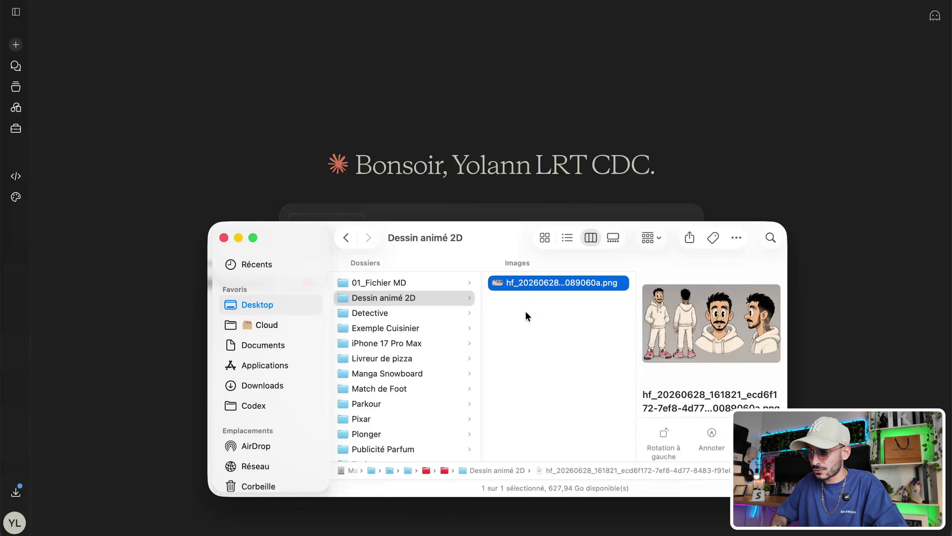
left_click_drag(584, 282, 485, 217)
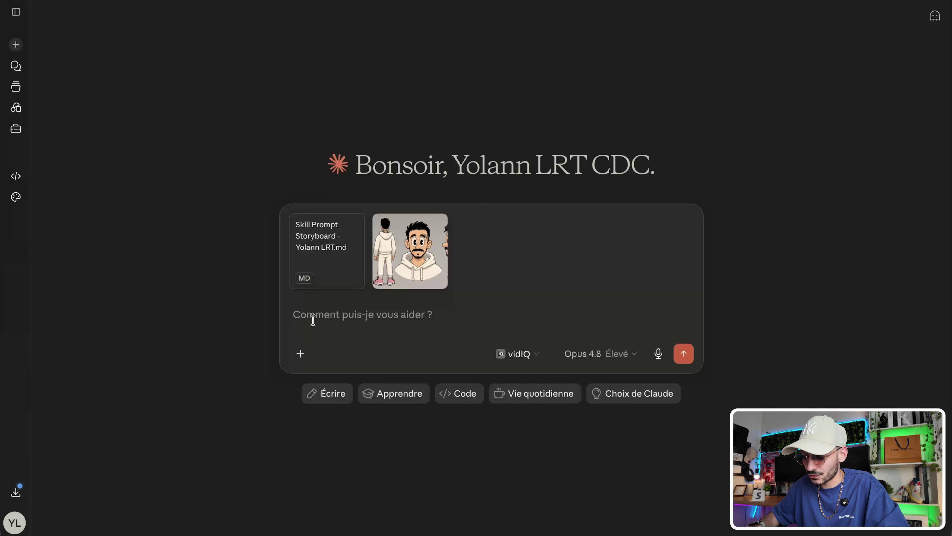
key("fn+space")
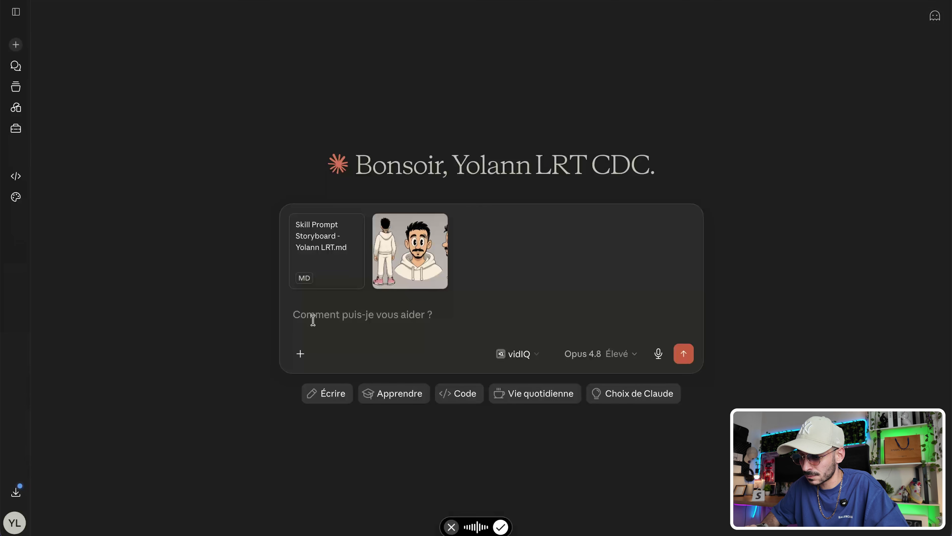
key("fn+space")
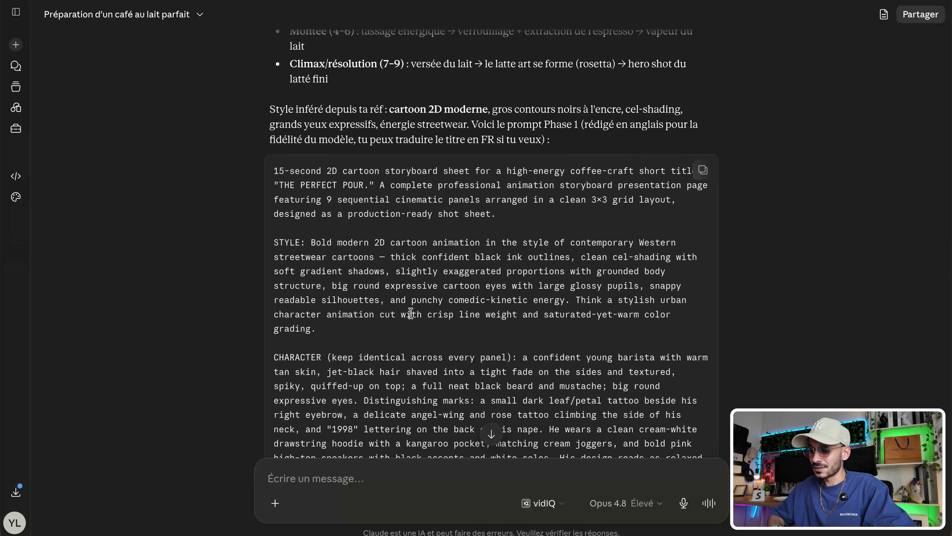
Review Claude's answer about the latte scene and copy the complete Phase 1 storyboard prompt
scroll(412, 308, "down", 4)
scroll(411, 317, "down", 15)
scroll(411, 313, "down", 7)
scroll(411, 313, "up", 19)
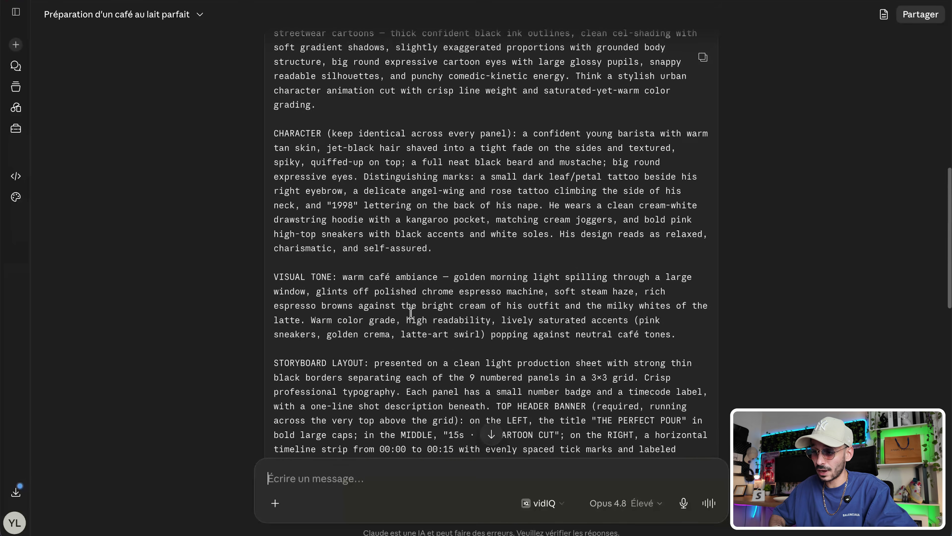
scroll(410, 314, "up", 15)
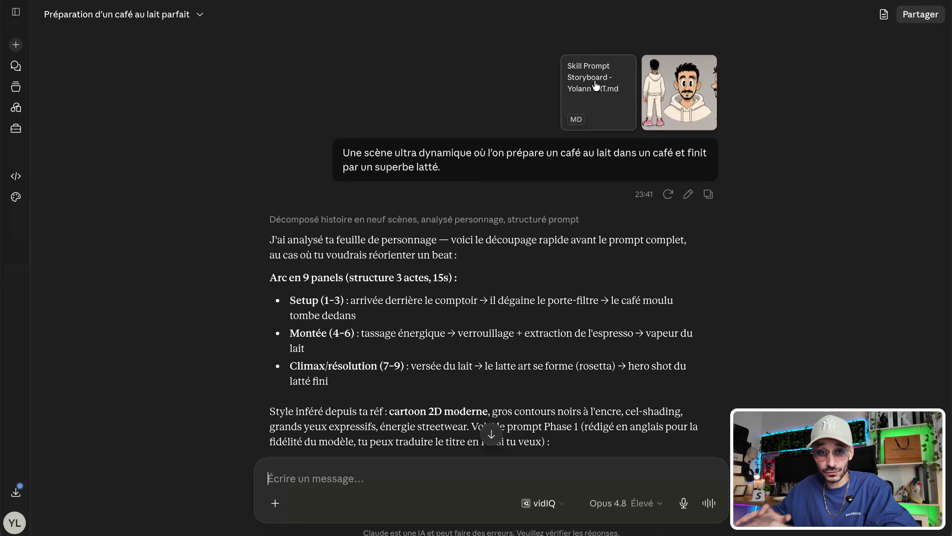
scroll(528, 257, "down", 17)
scroll(528, 257, "down", 5)
scroll(529, 259, "up", 9)
scroll(531, 261, "up", 4)
left_click(703, 100)
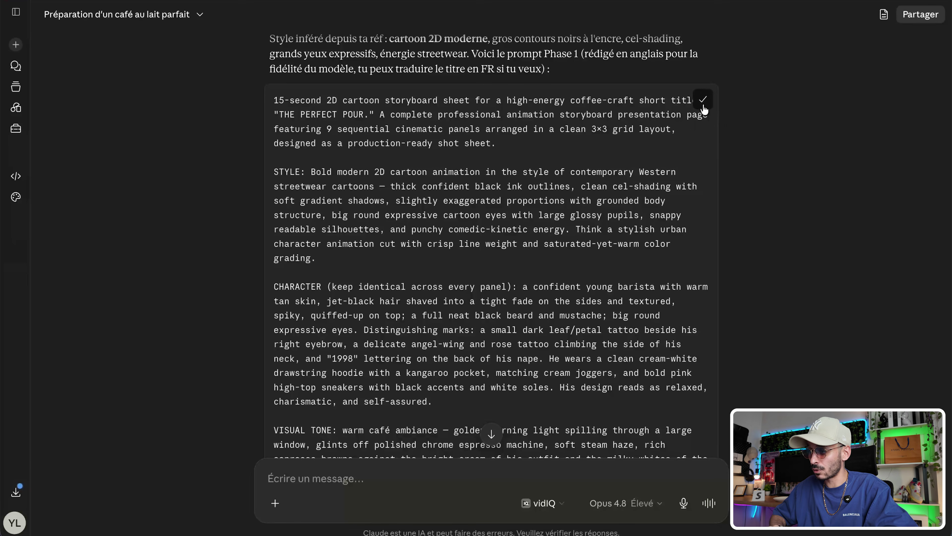
Switch to Higgsfield, generate the storyboard from the copied prompt with the rubber hose character sheet as reference, and inspect it at full size
key("super+Tab")
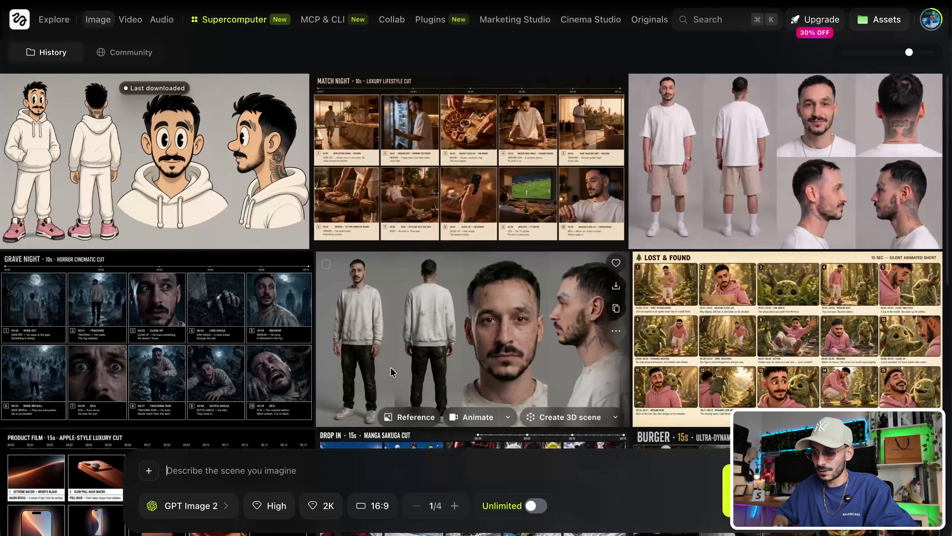
left_click(209, 471)
key("super+v")
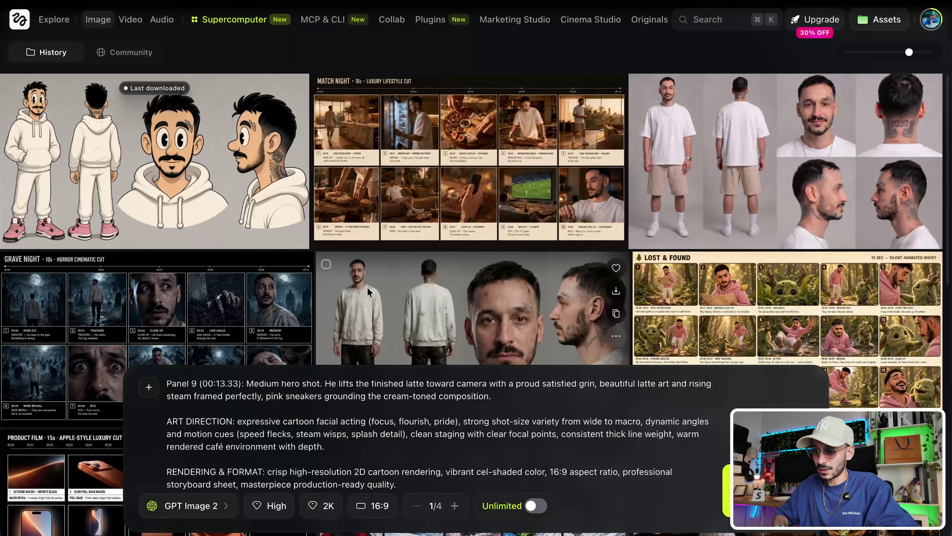
left_click_drag(215, 154, 176, 390)
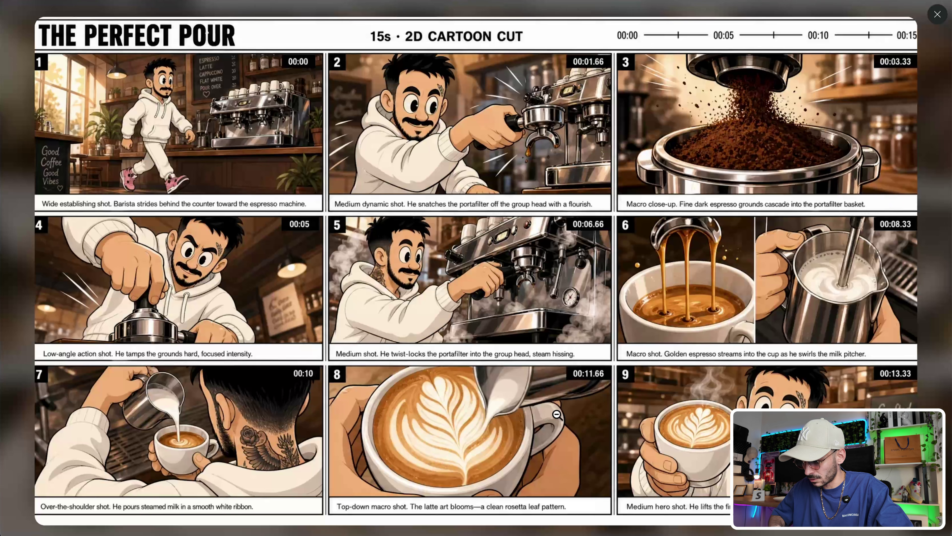
left_click(575, 295)
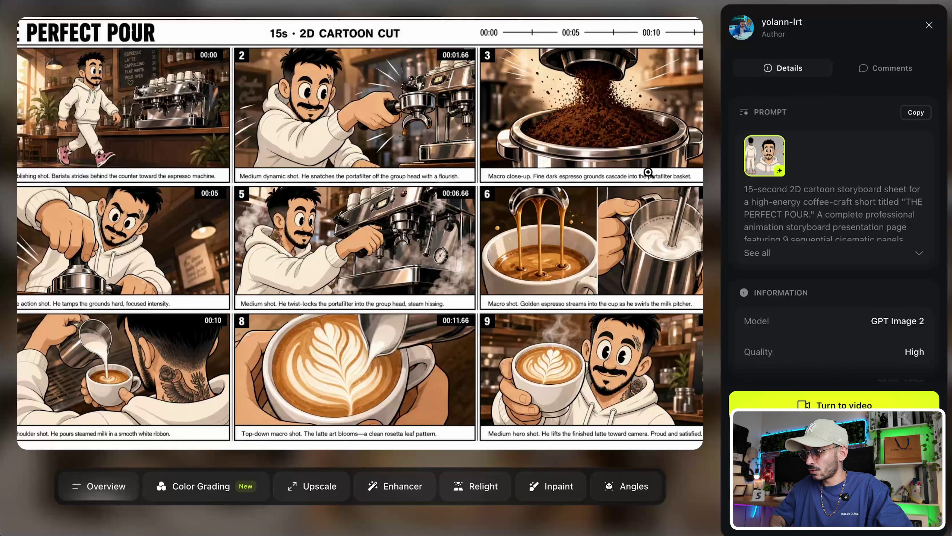
left_click(929, 25)
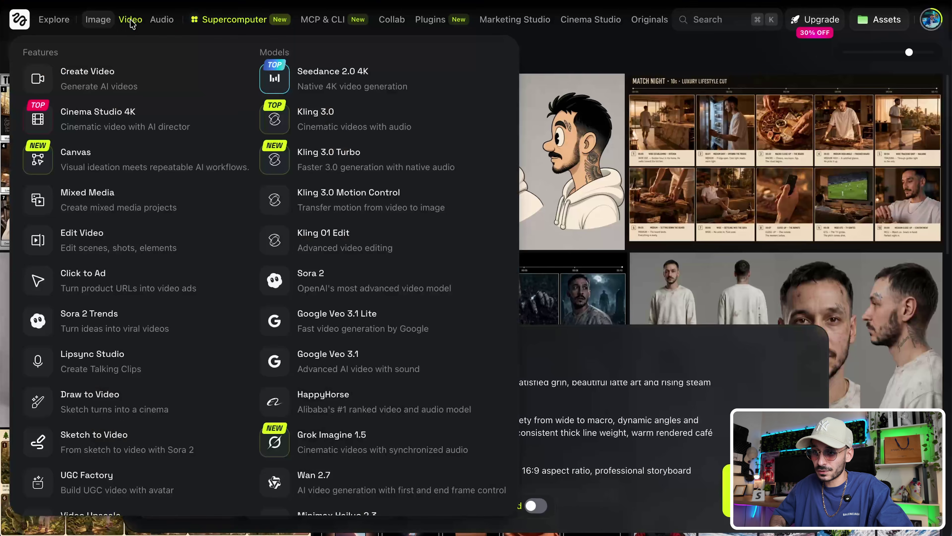
In video creation, check the eligibility of the new storyboard and the rubber hose character sheet, and add both image generations as references
left_click(132, 22)
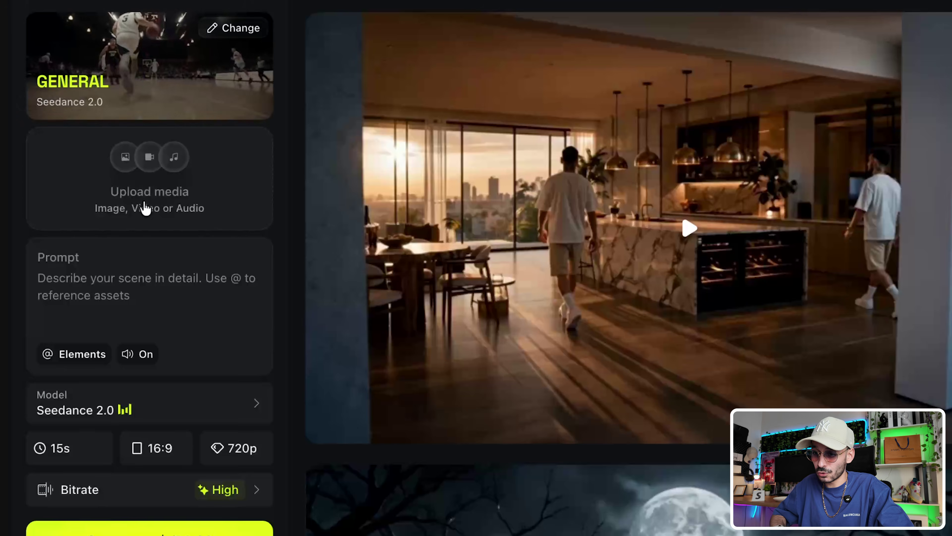
left_click(132, 205)
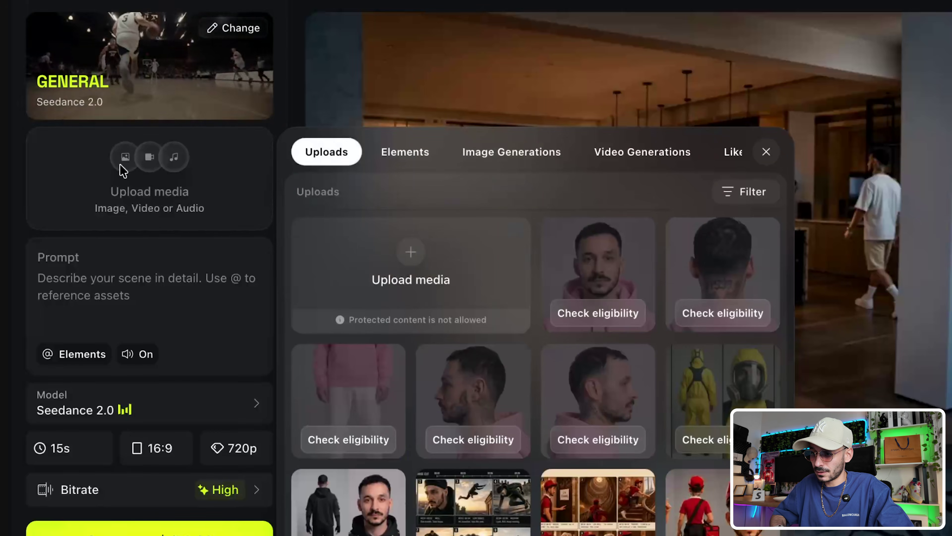
left_click(504, 158)
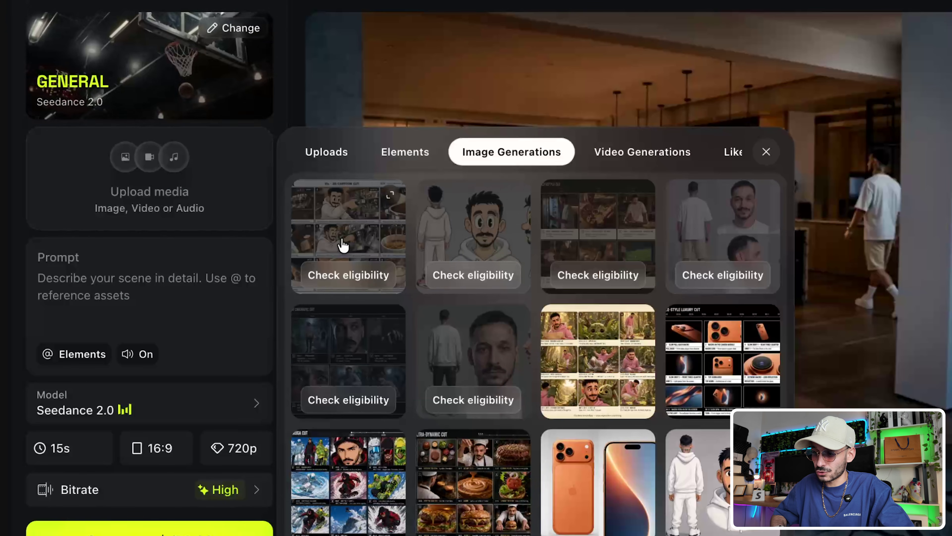
left_click(477, 277)
left_click(352, 276)
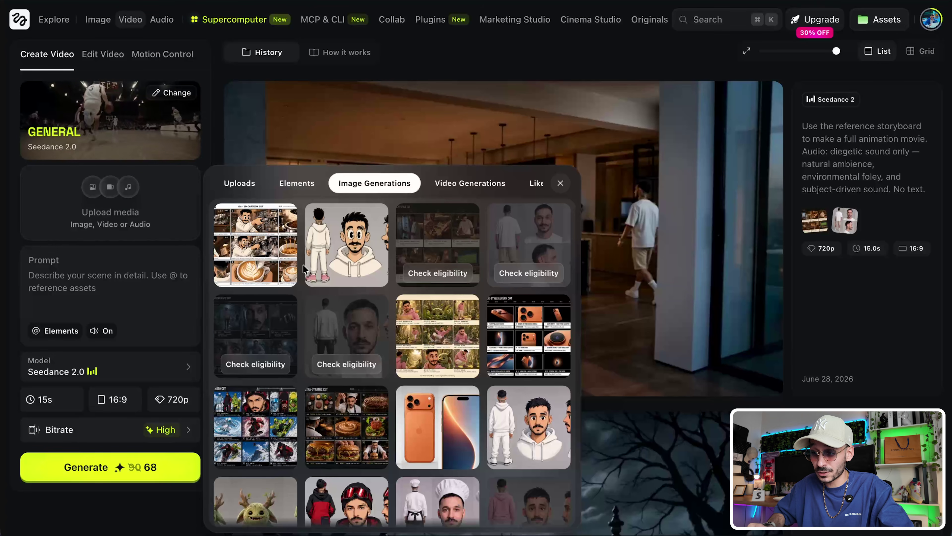
left_click(262, 250)
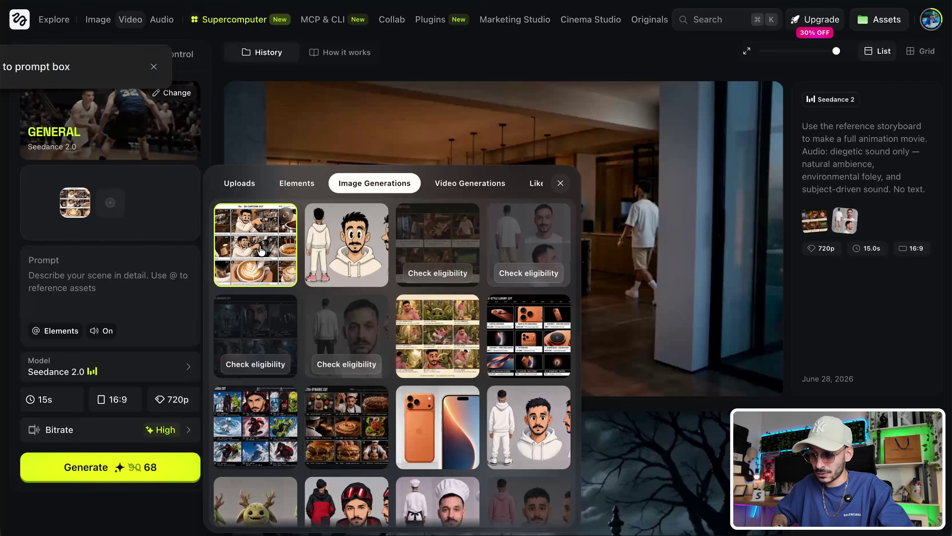
left_click(346, 244)
left_click(180, 192)
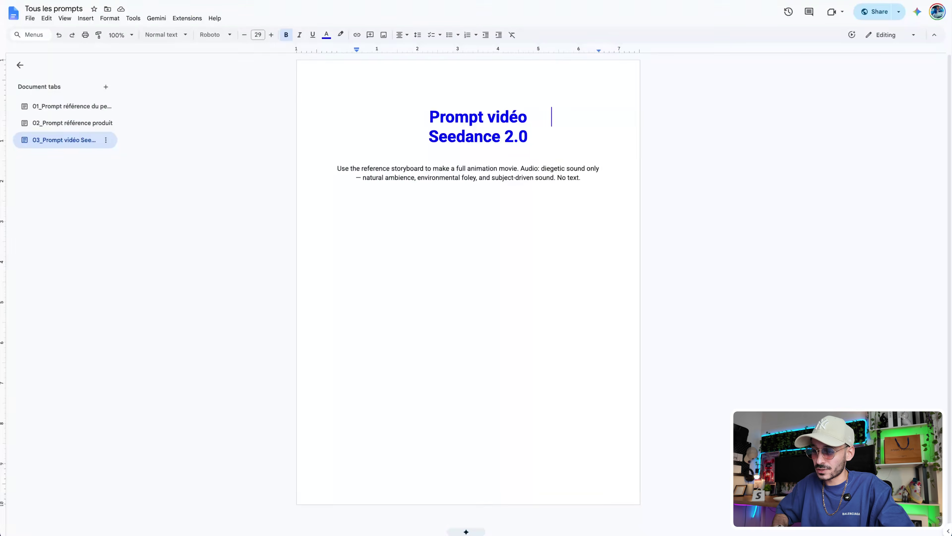
Copy the Seedance 2.0 video prompt from Tous les prompts and paste it as the video's prompt
left_click_drag(581, 177, 314, 155)
key("ctrl+c")
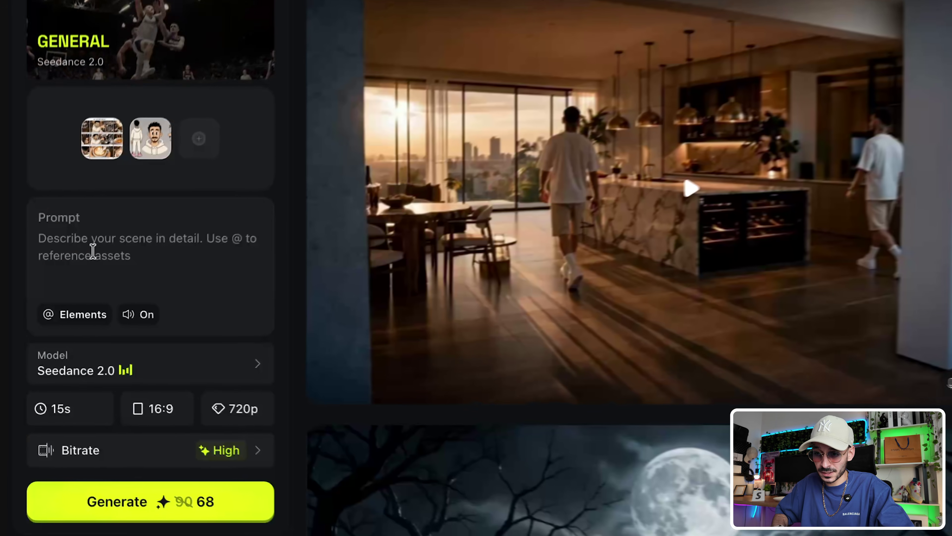
left_click(93, 250)
key("ctrl+v")
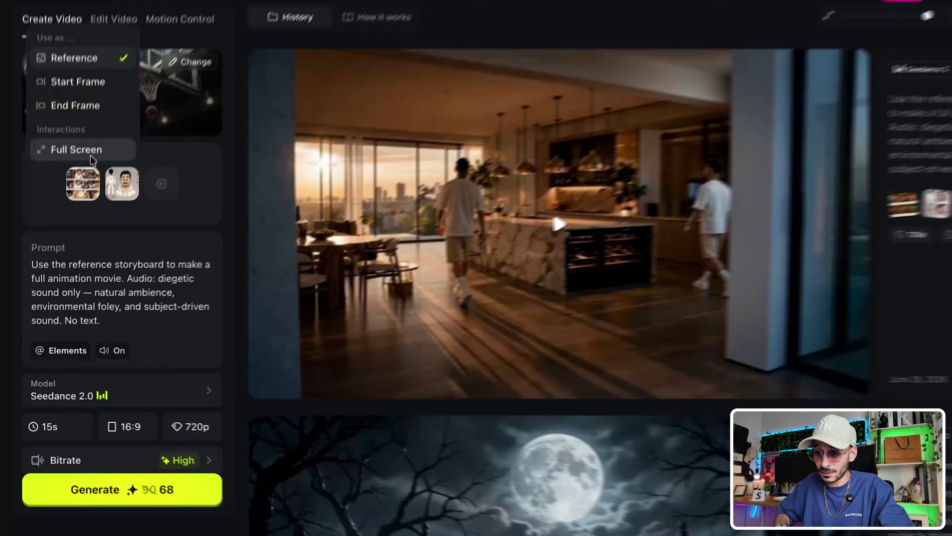
left_click(107, 141)
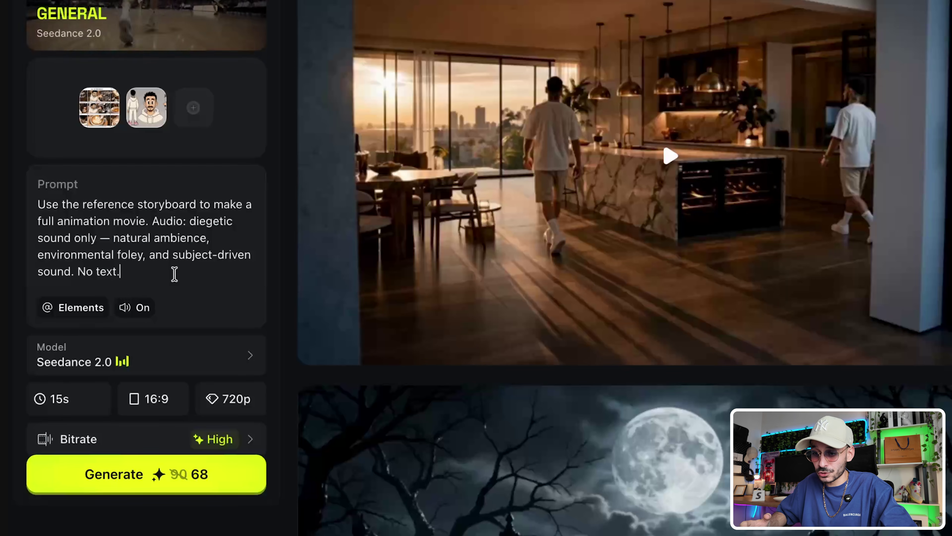
Append "No music" after "No text." at the end of the video prompt
left_click(101, 271)
left_click_drag(76, 270, 162, 272)
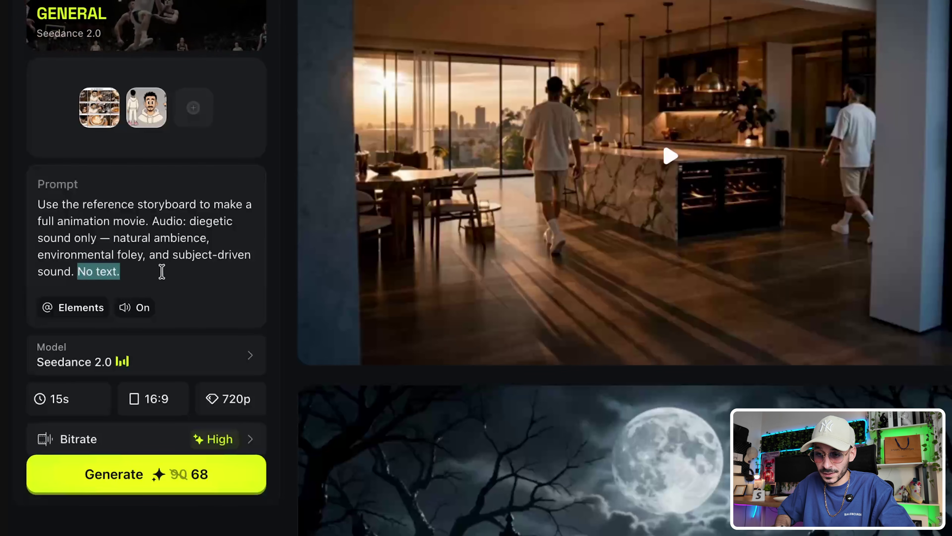
left_click(132, 273)
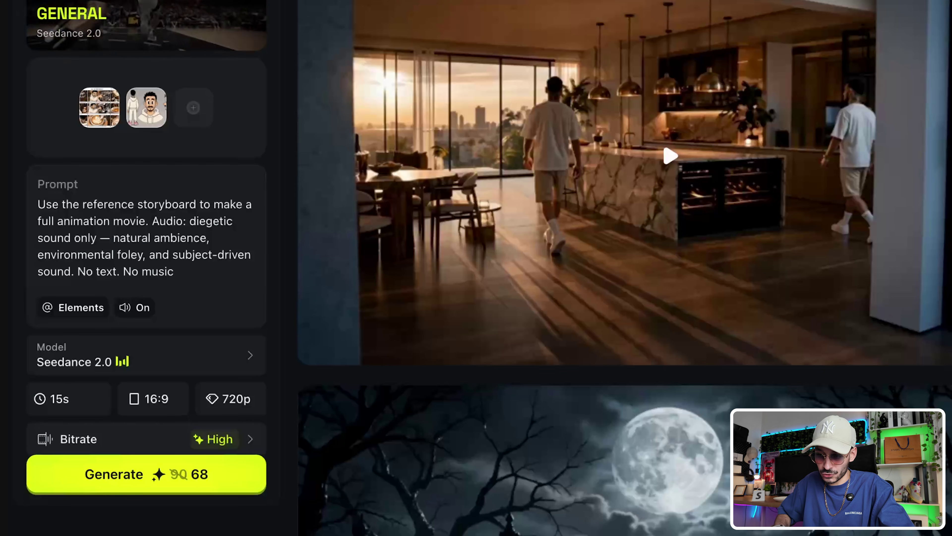
Select the Seedance 2.0 model and set the video duration to 15 s
scroll(175, 270, "down", 1)
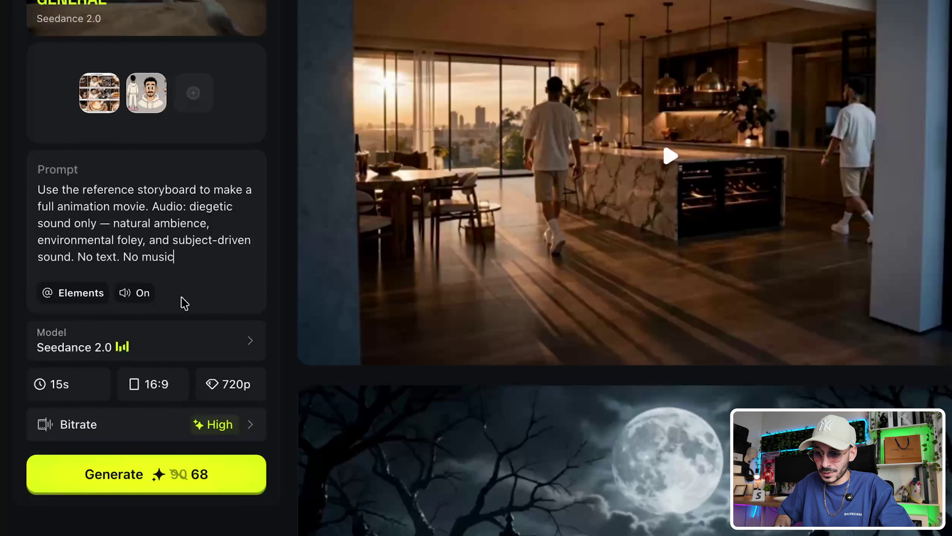
left_click(181, 354)
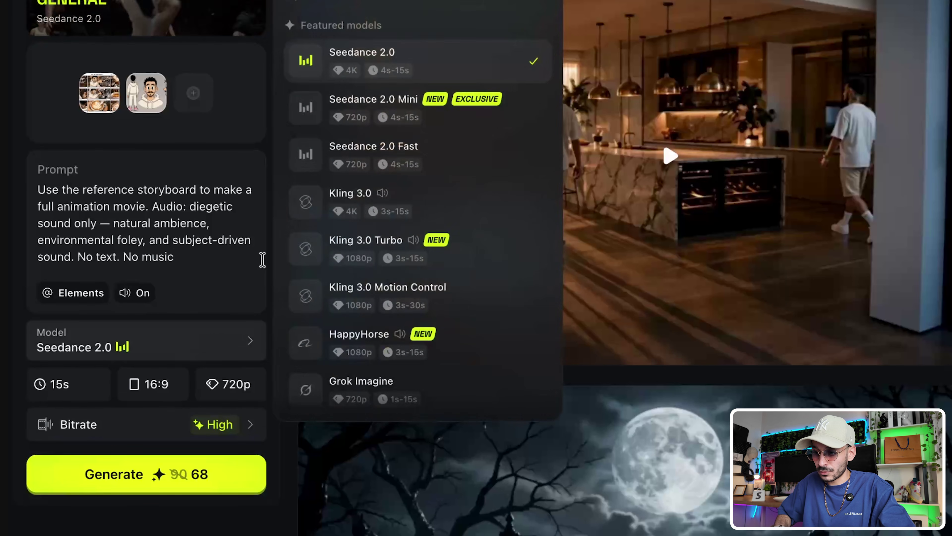
left_click(430, 63)
left_click(69, 397)
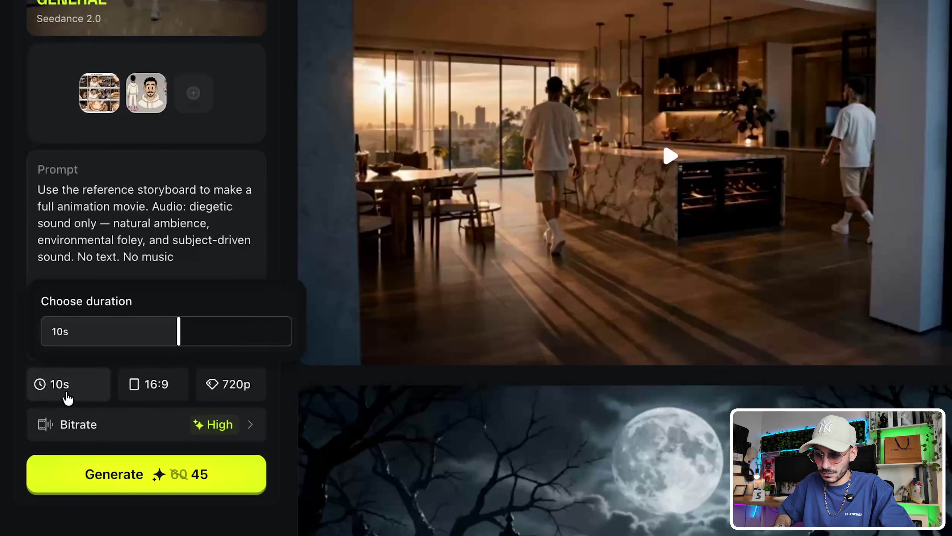
left_click_drag(179, 333, 340, 340)
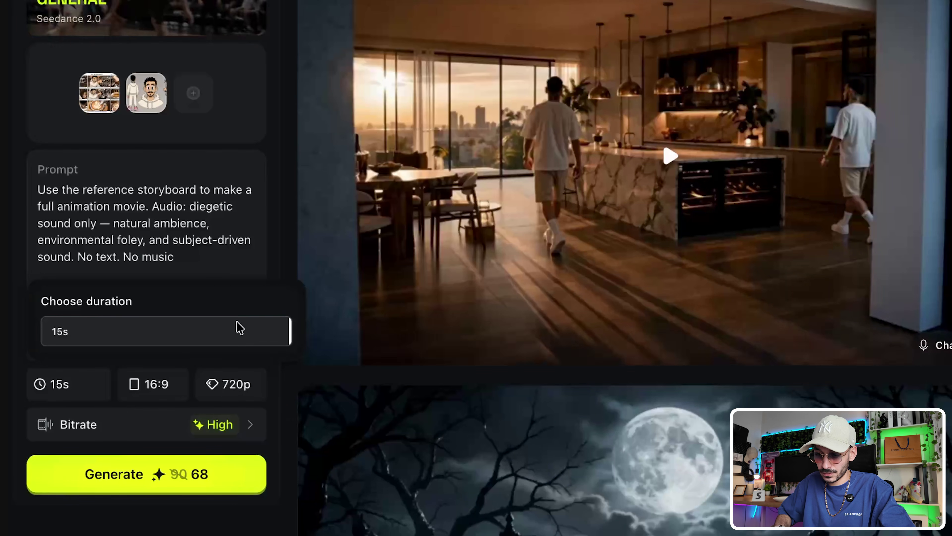
Choose the 16:9 aspect ratio, 720p resolution and High bitrate, and generate the video
left_click(160, 387)
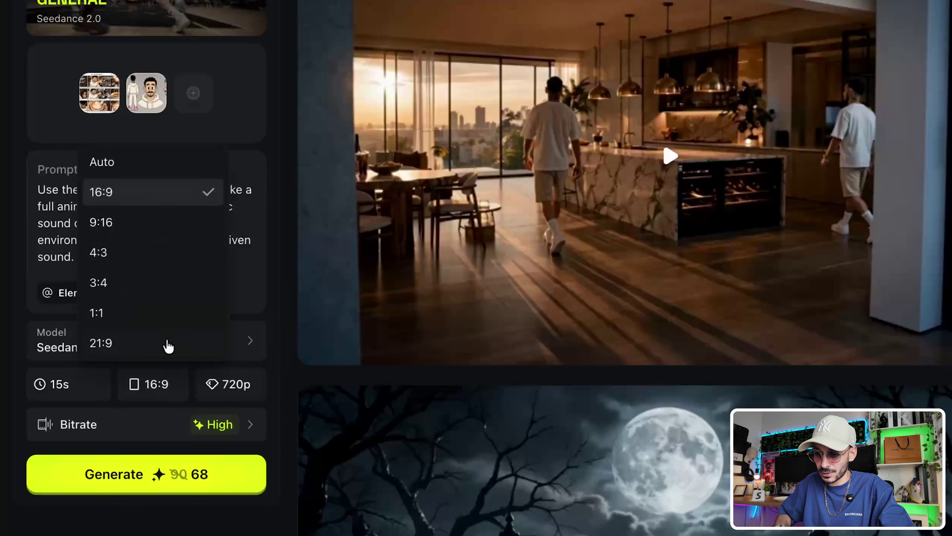
left_click(138, 196)
left_click(225, 384)
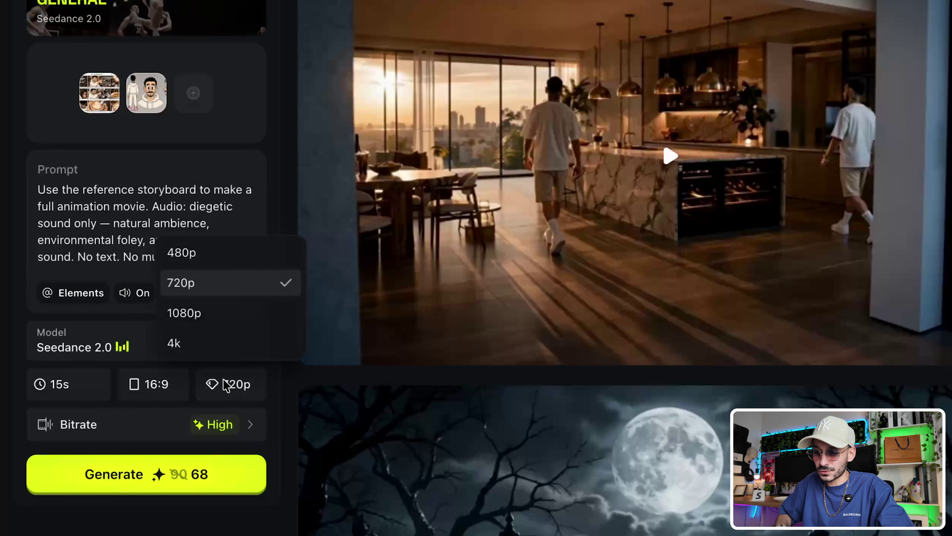
left_click(191, 289)
left_click(151, 427)
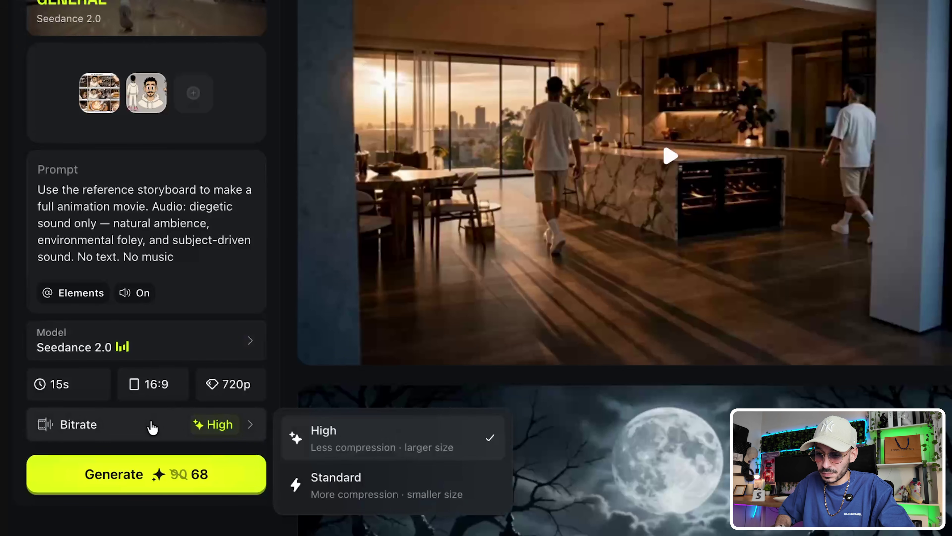
left_click(343, 442)
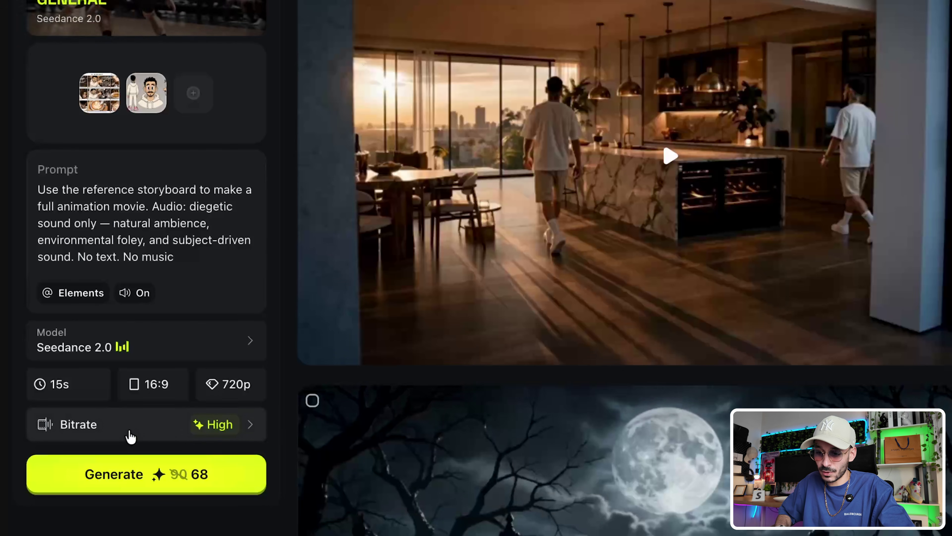
left_click(165, 482)
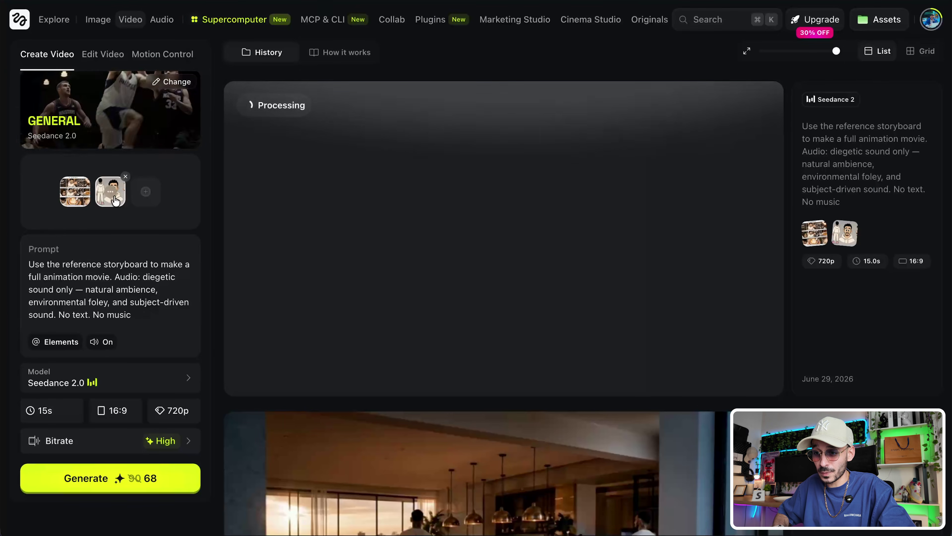
left_click(135, 315)
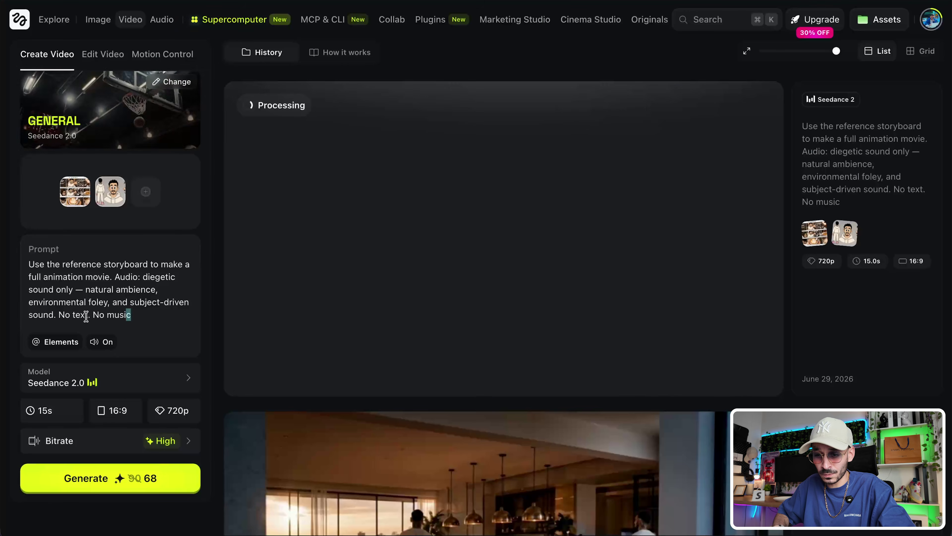
left_click_drag(86, 316, 25, 259)
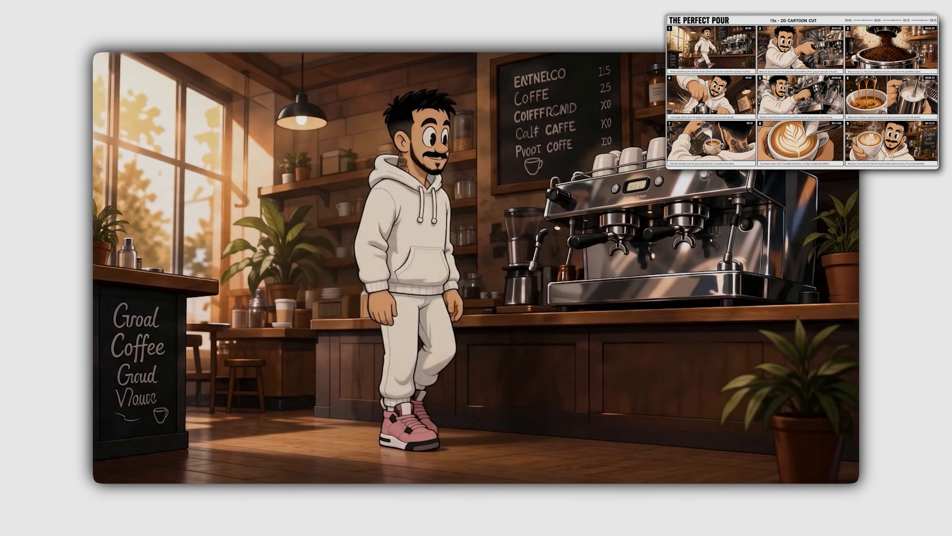